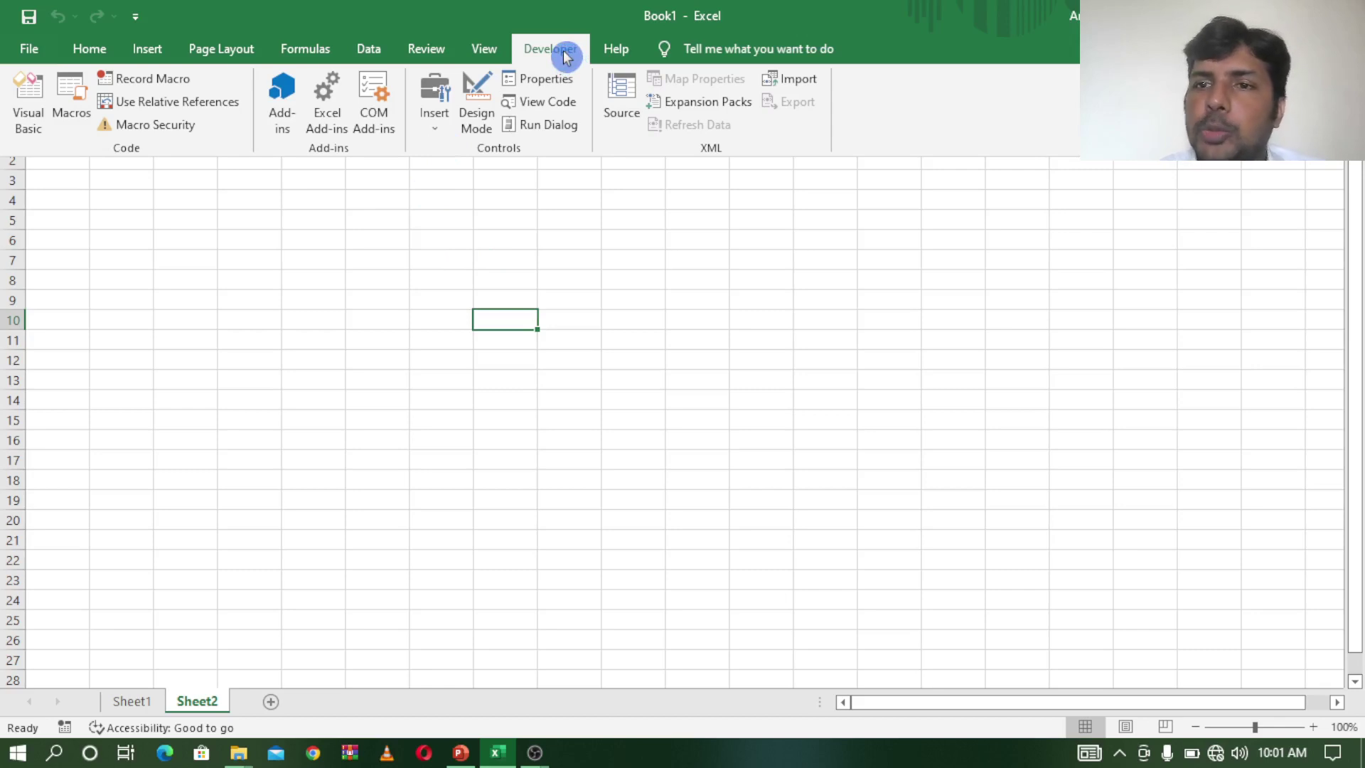
left_click(305, 277)
left_click(89, 55)
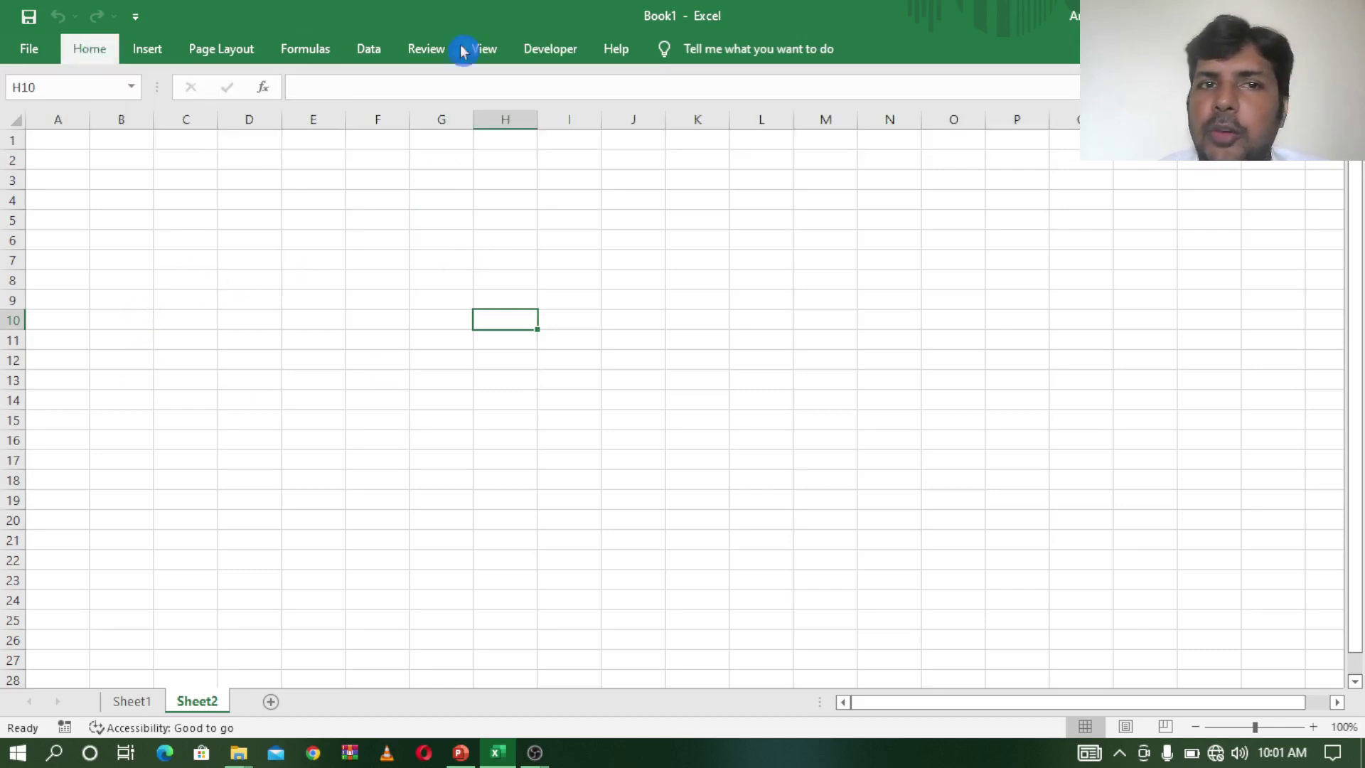
left_click(273, 321)
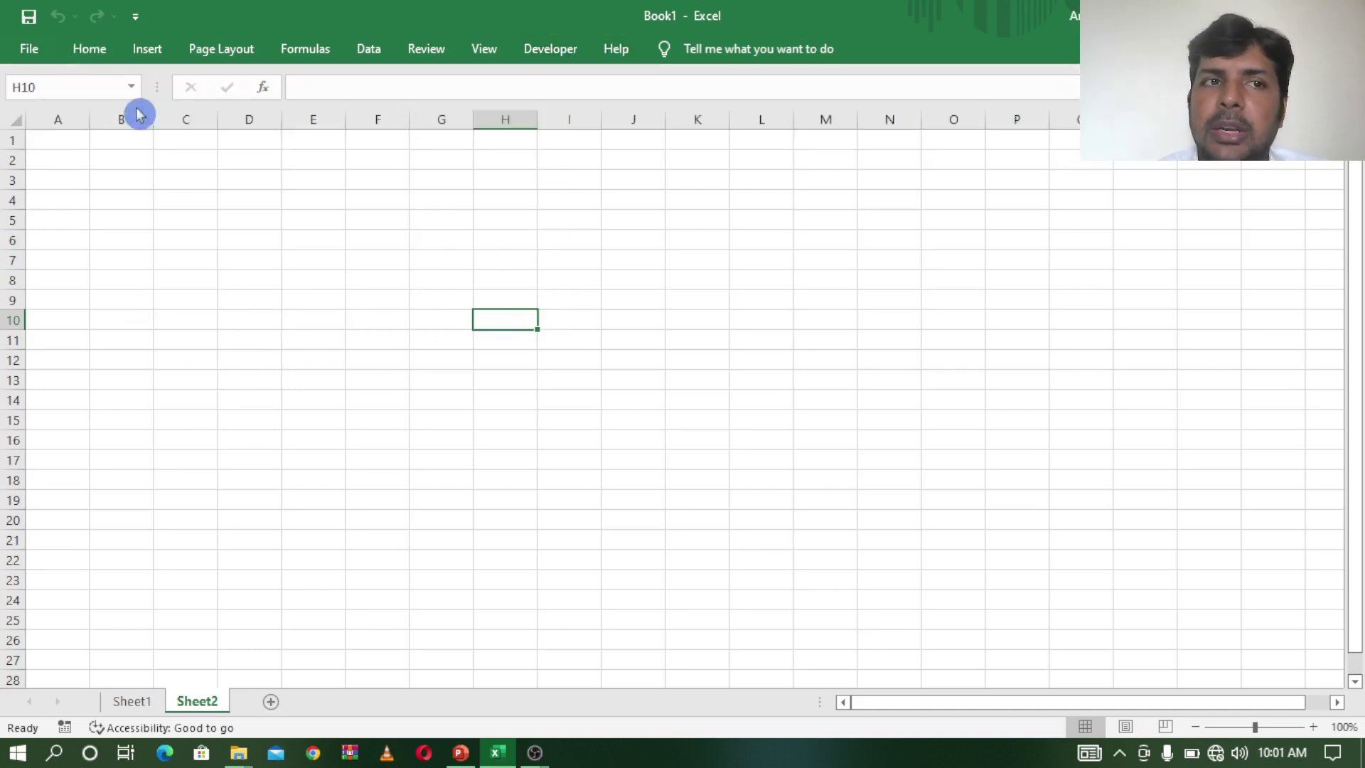
Step: Hide the Developer tab through the ribbon customization options
left_click(136, 20)
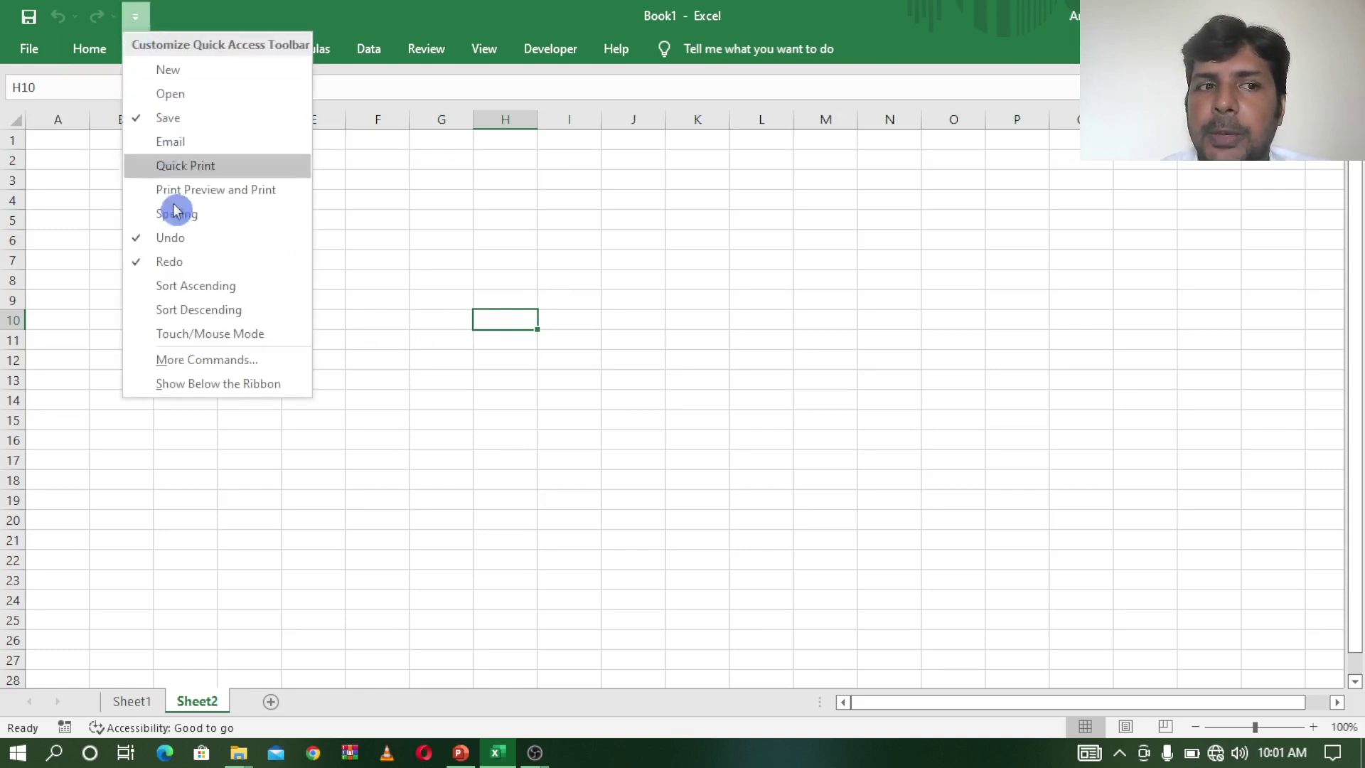
left_click(204, 370)
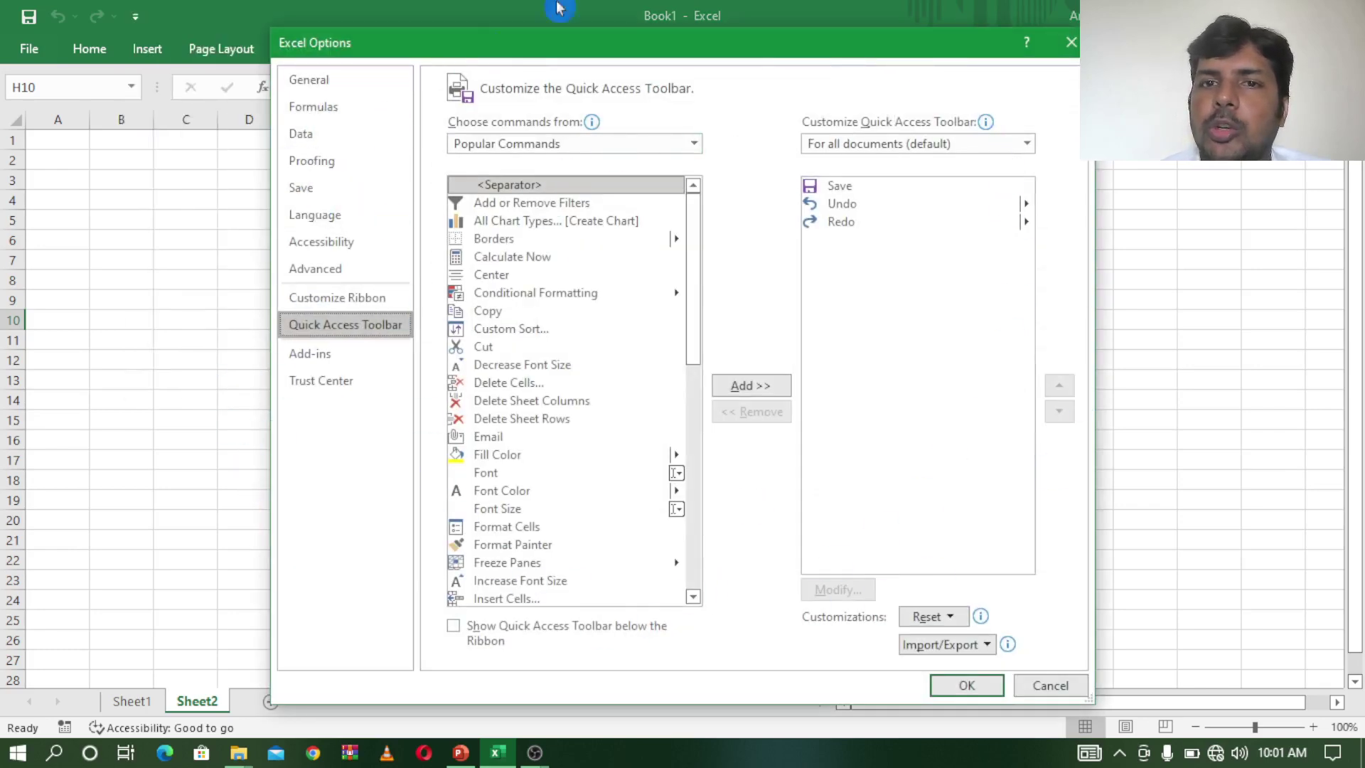
left_click(345, 307)
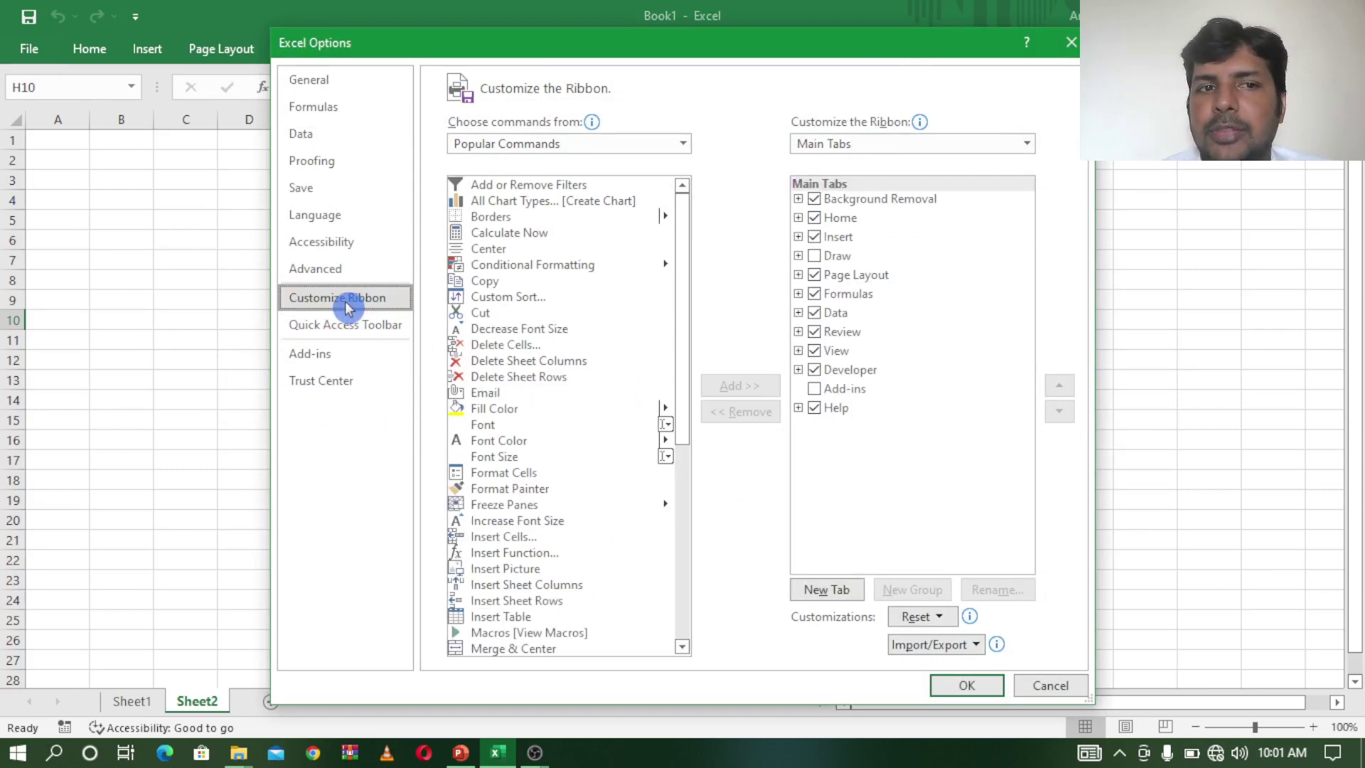
left_click(814, 372)
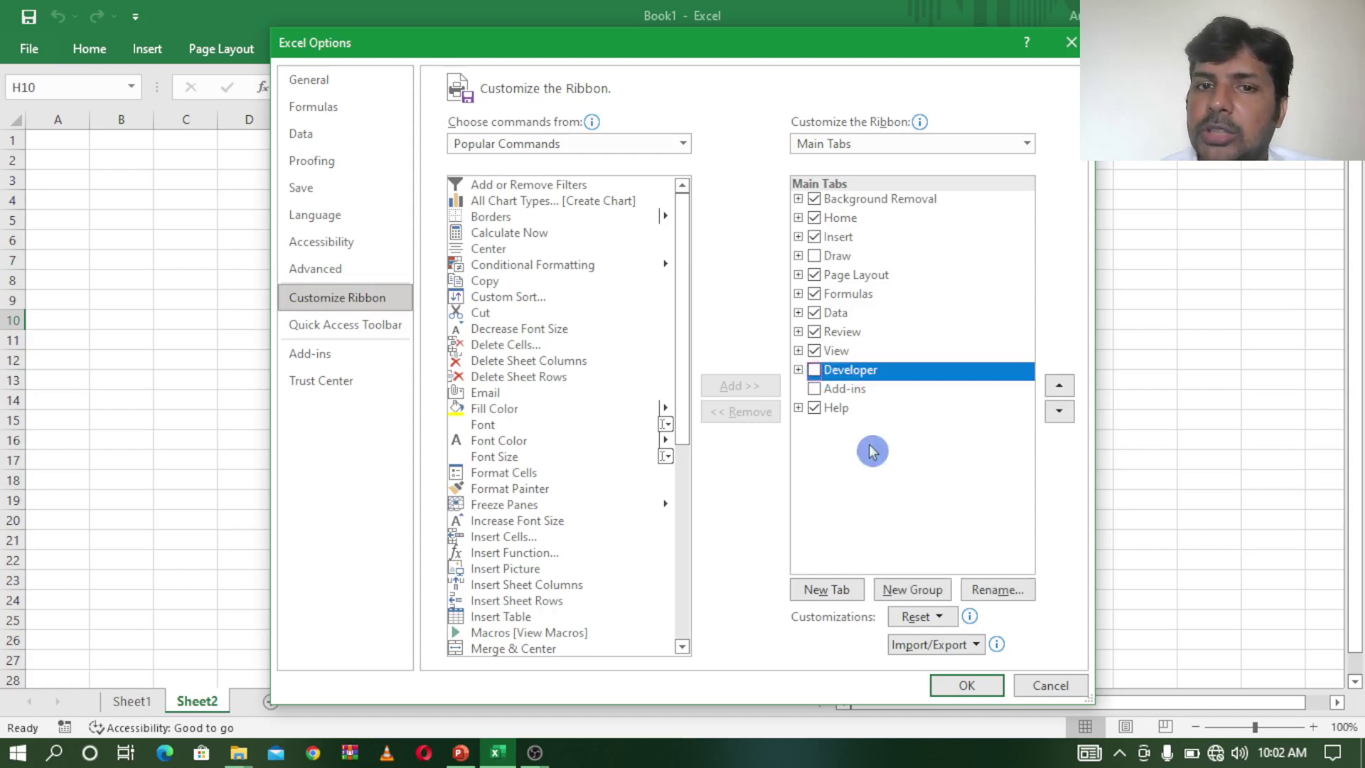
left_click(967, 682)
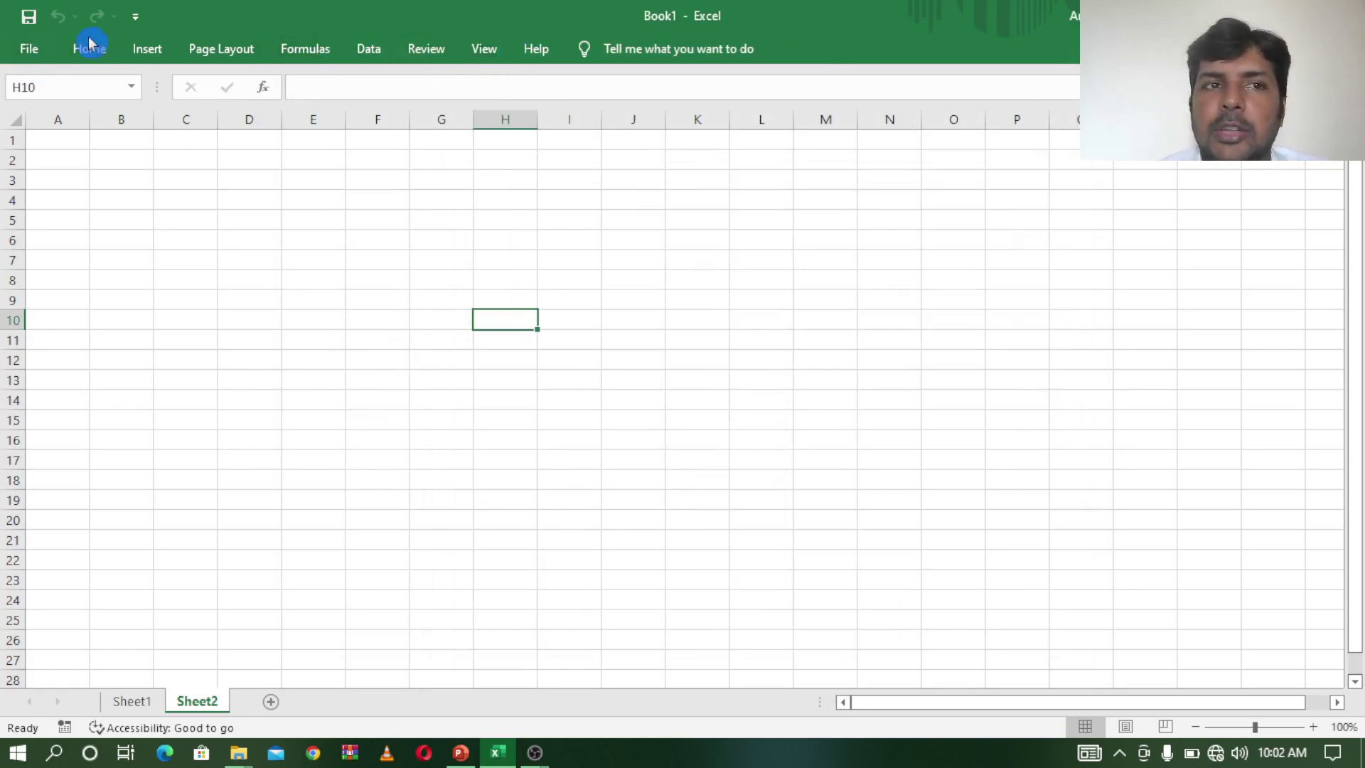
Step: Enable the Developer tab under the main tabs in the ribbon customization options
left_click(136, 19)
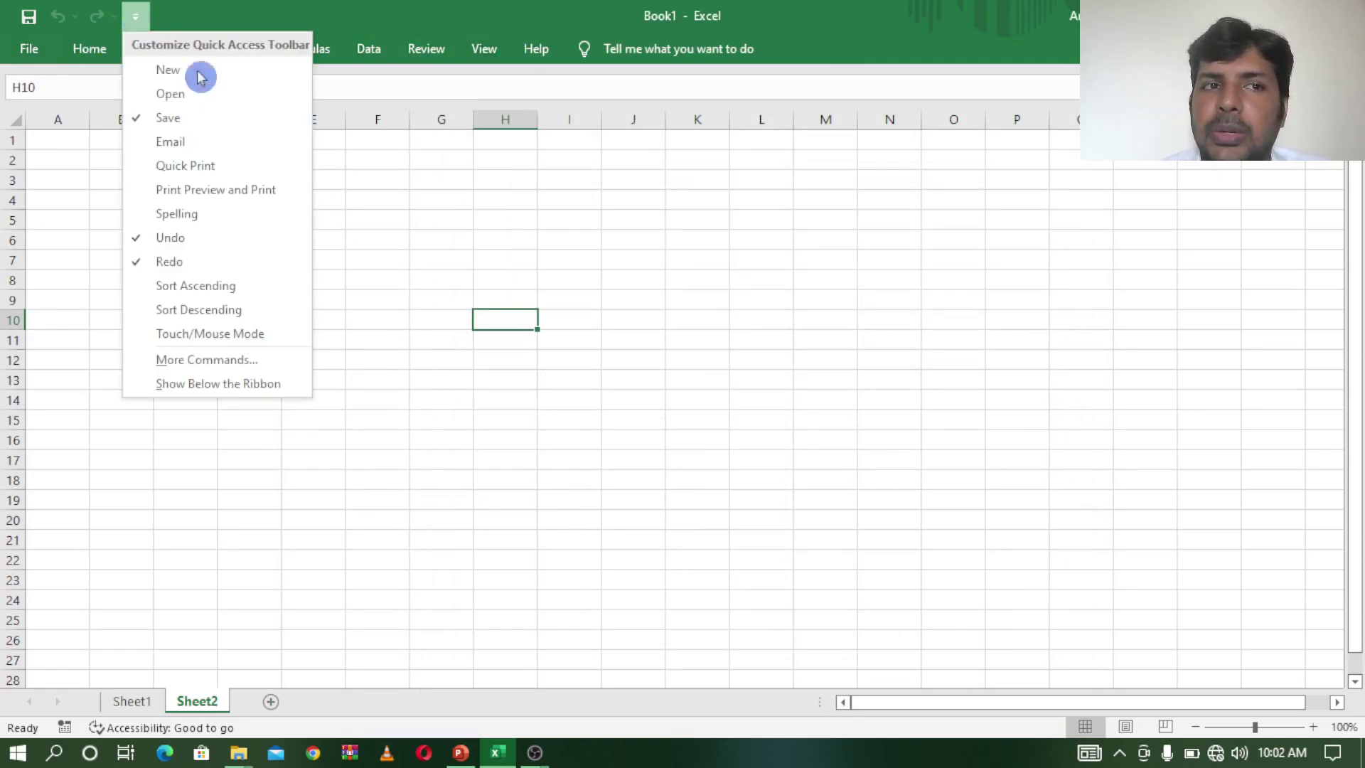
left_click(480, 258)
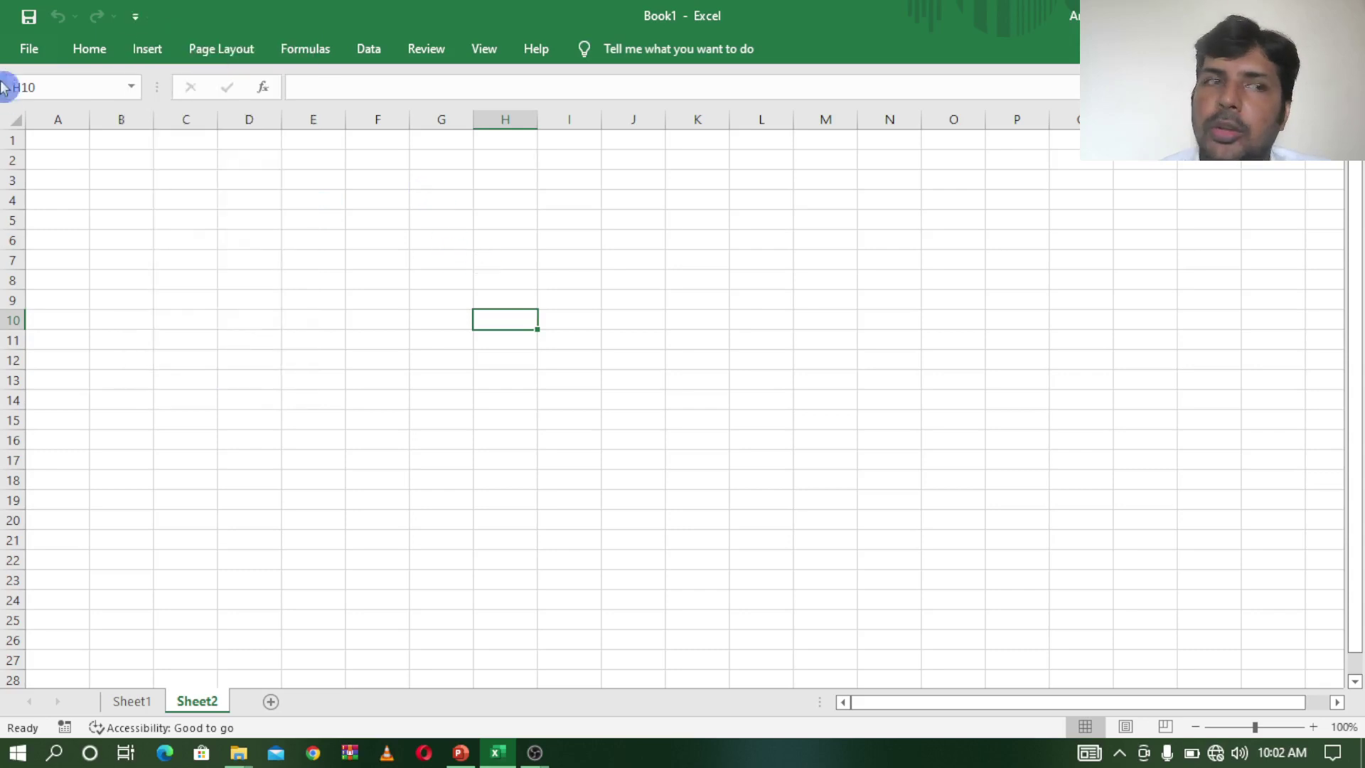
left_click(31, 51)
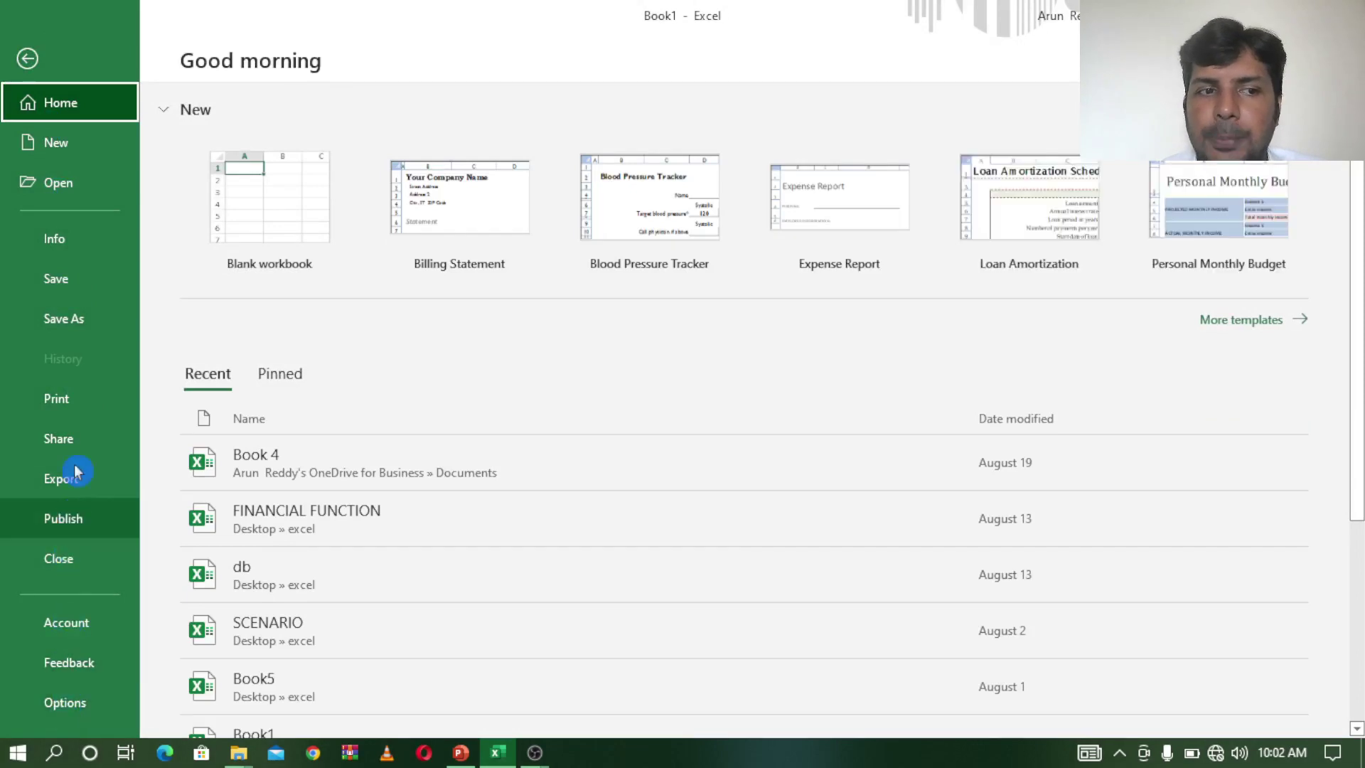
left_click(73, 711)
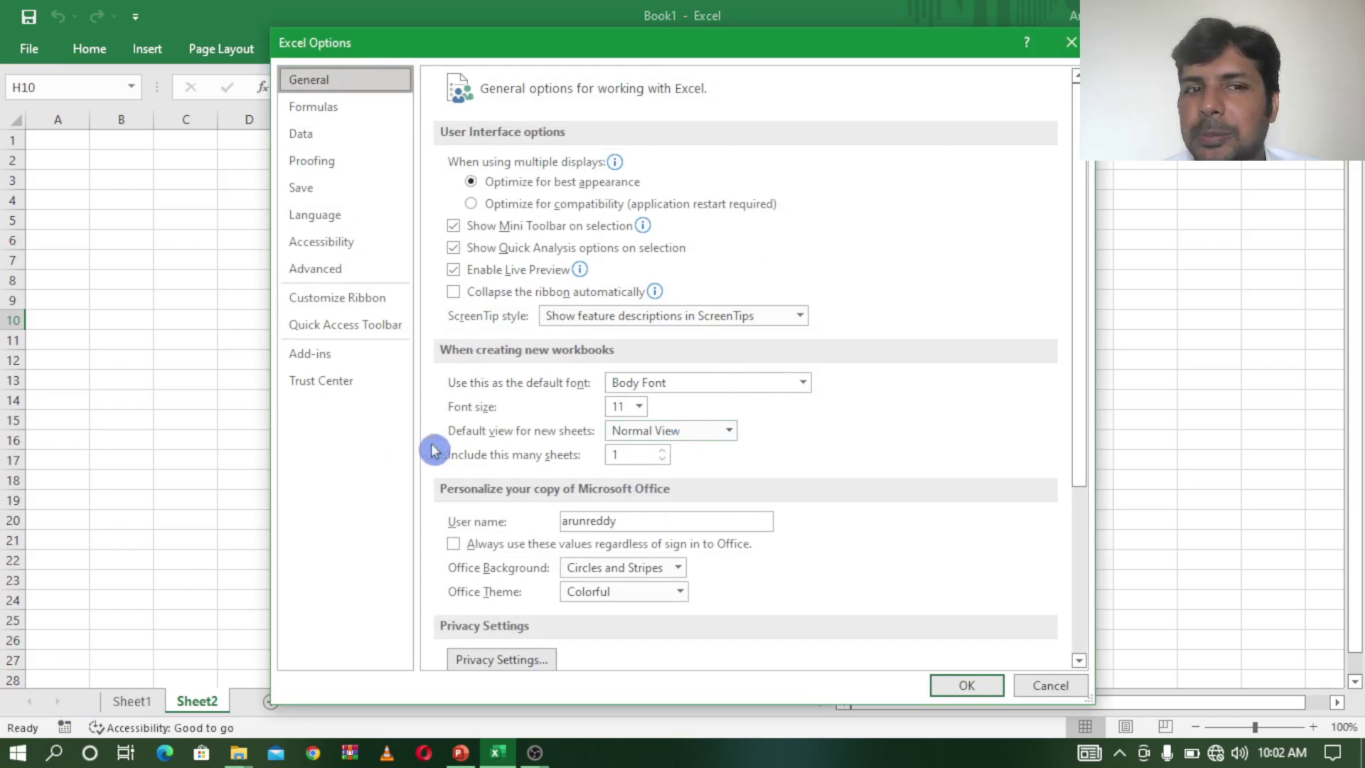
left_click(320, 304)
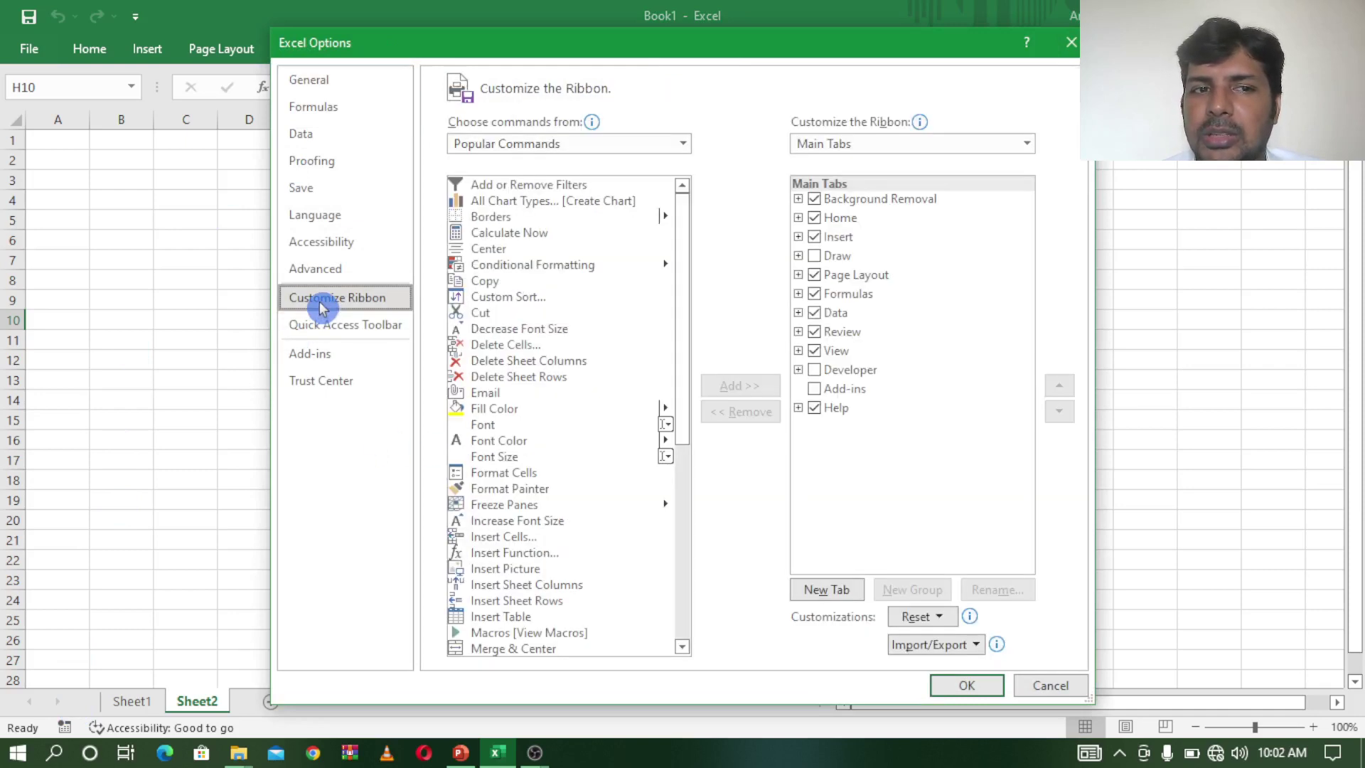
left_click(815, 372)
left_click(966, 686)
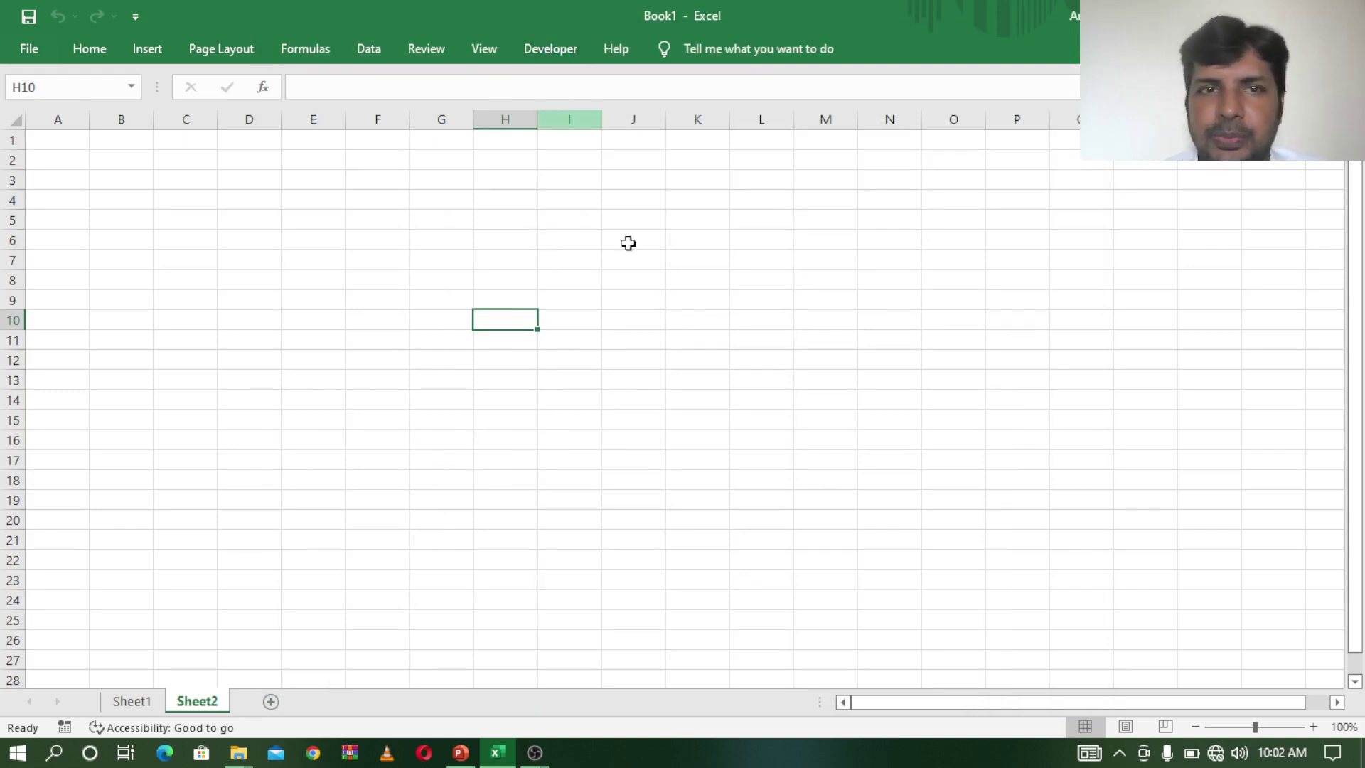
Step: Open the Visual Basic editor for the Book1 workbook
left_click(669, 422)
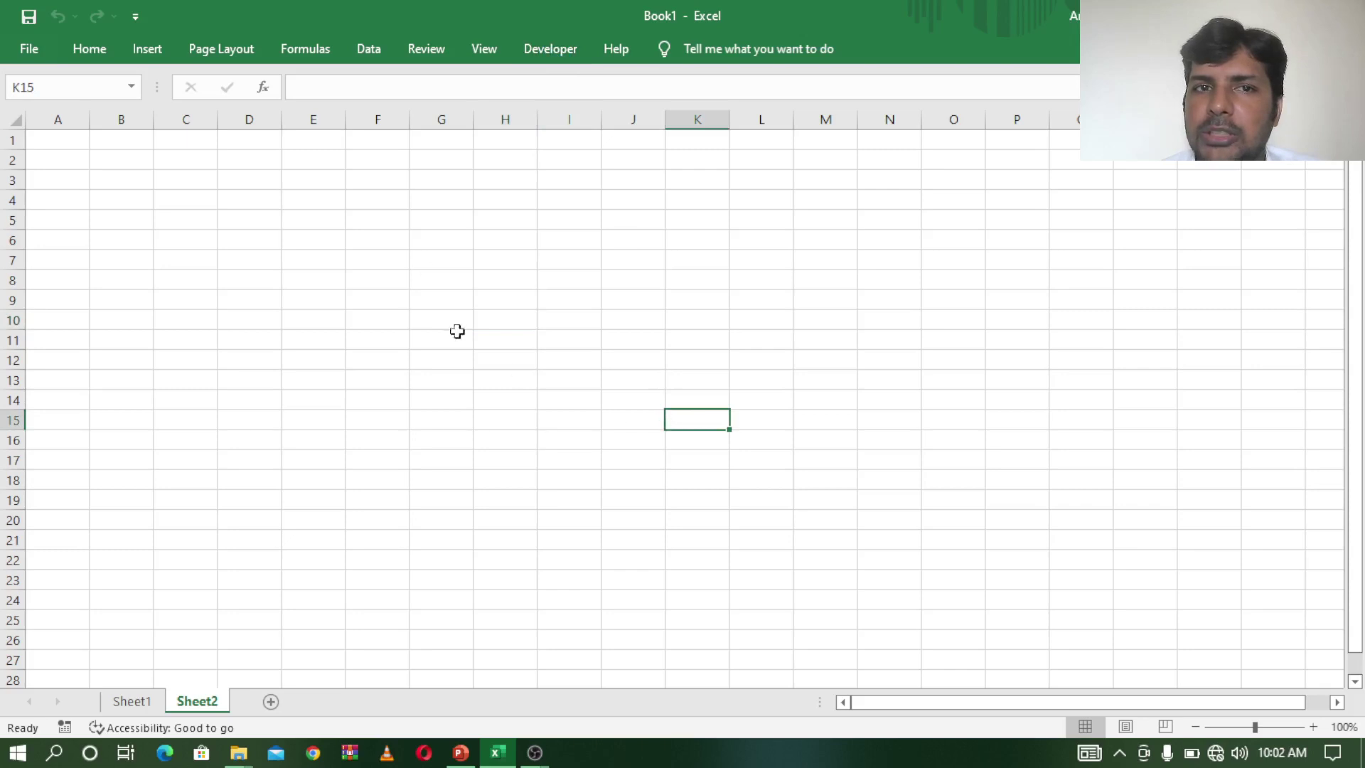
left_click(557, 53)
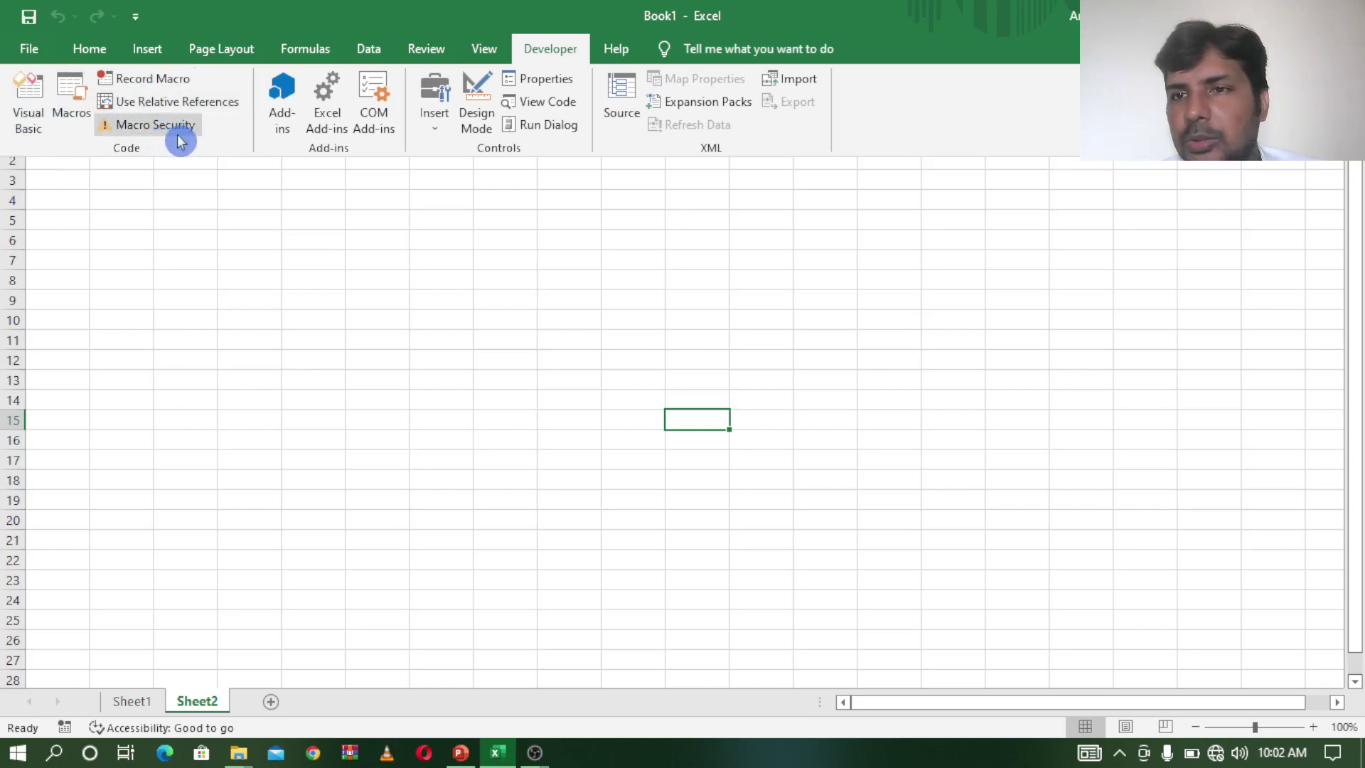
left_click(31, 103)
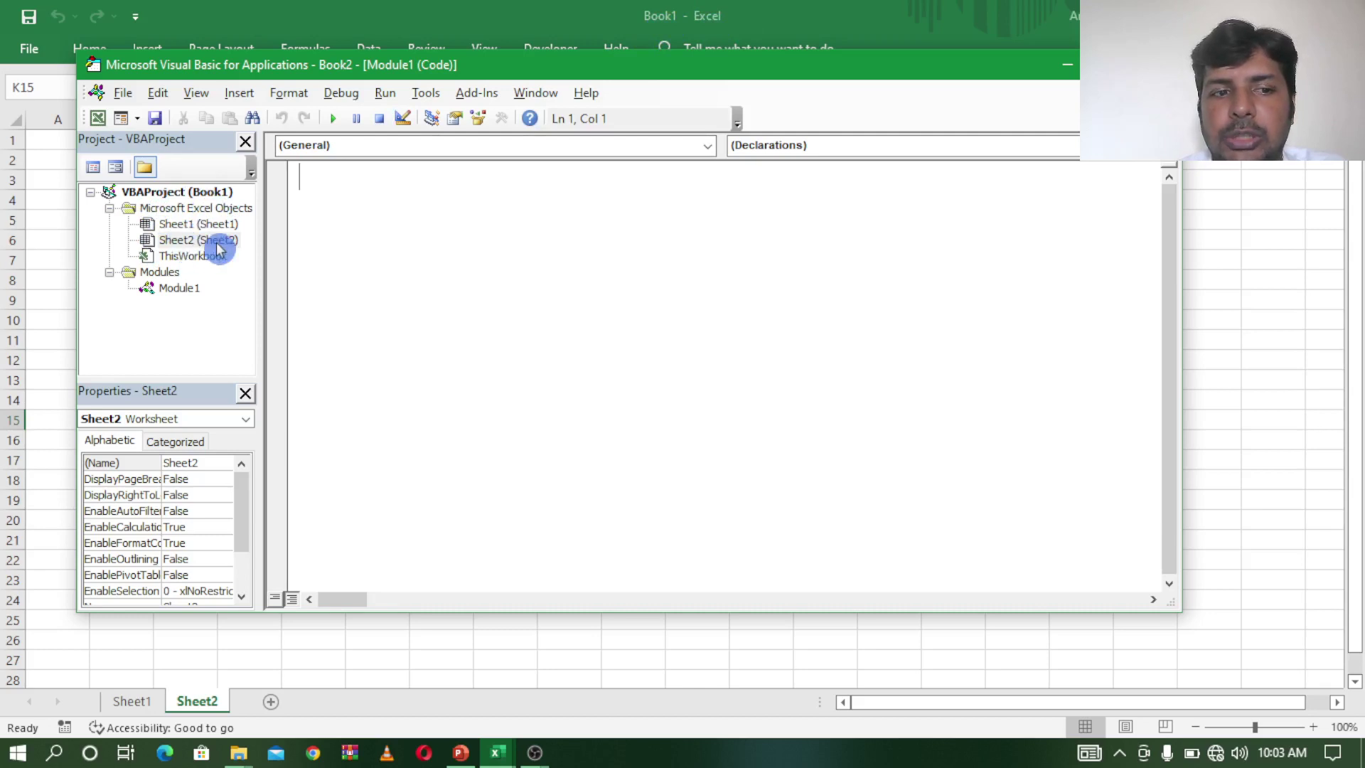
Step: Rename the worksheet Sheet1 as "vb" and return to the Visual Basic editor to check the project tree
left_click(143, 703)
right_click(143, 703)
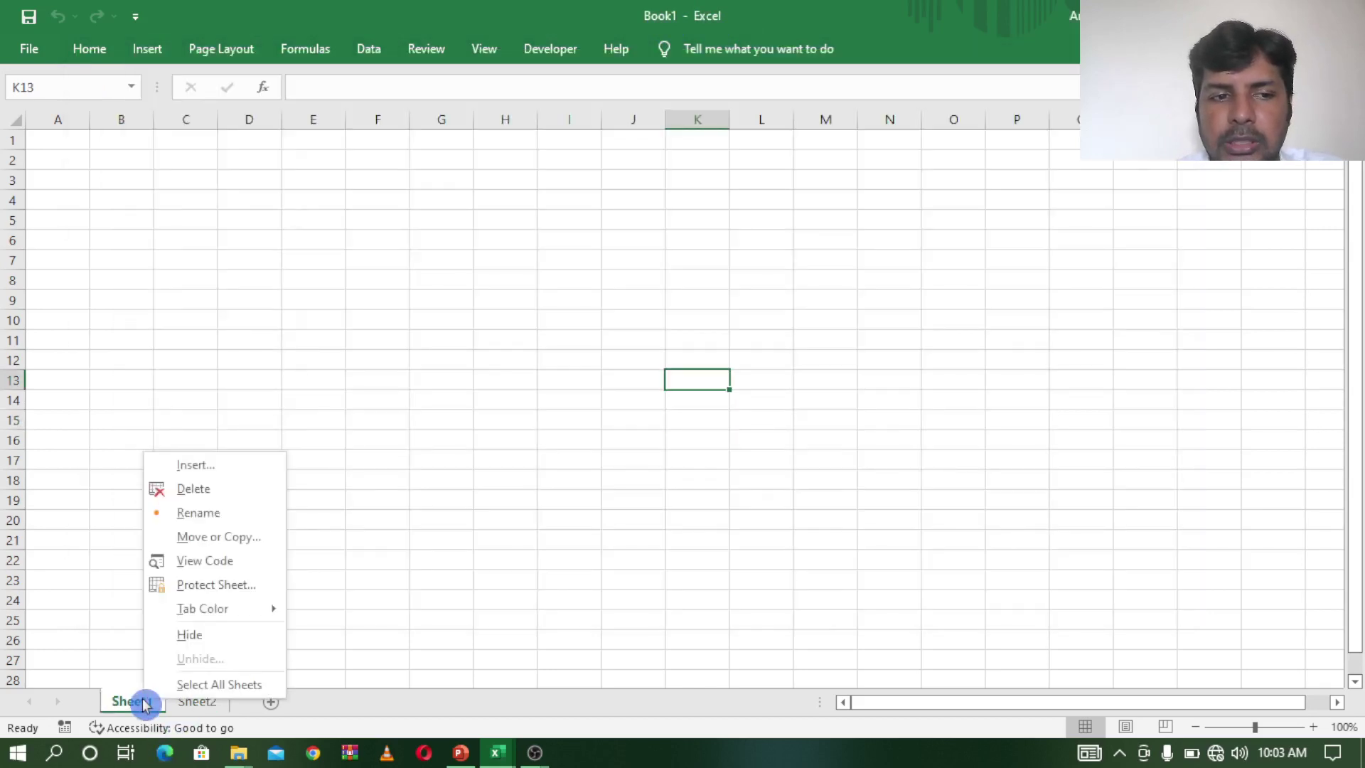
left_click(201, 512)
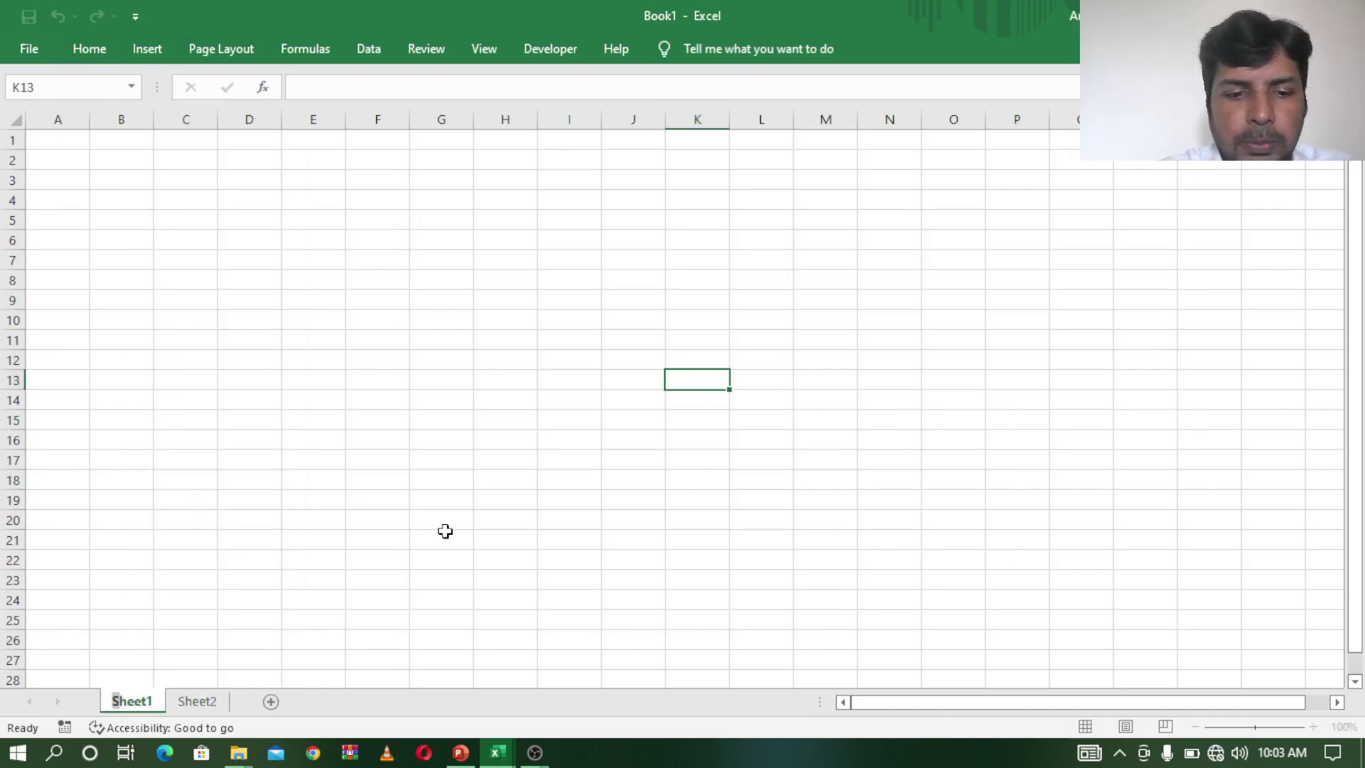
type("vb")
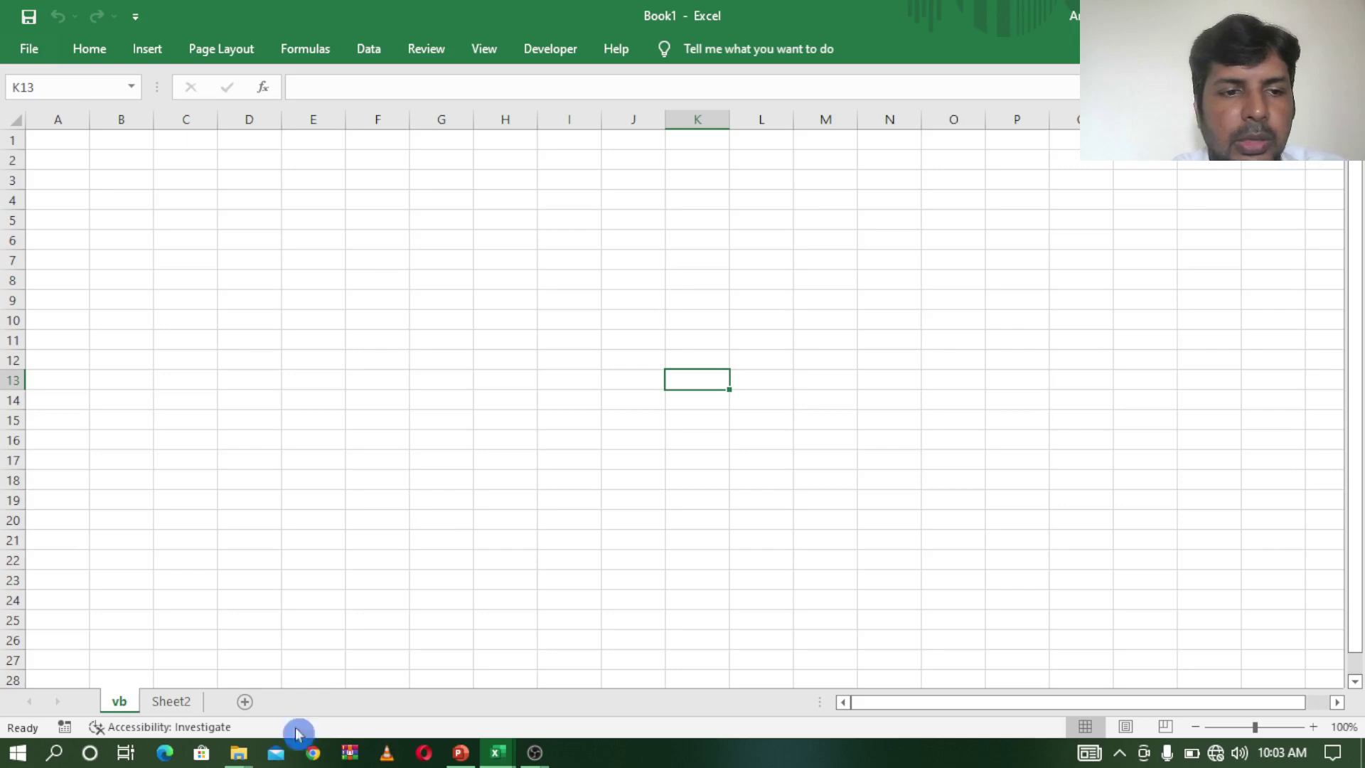
mouse_move(497, 753)
left_click(551, 680)
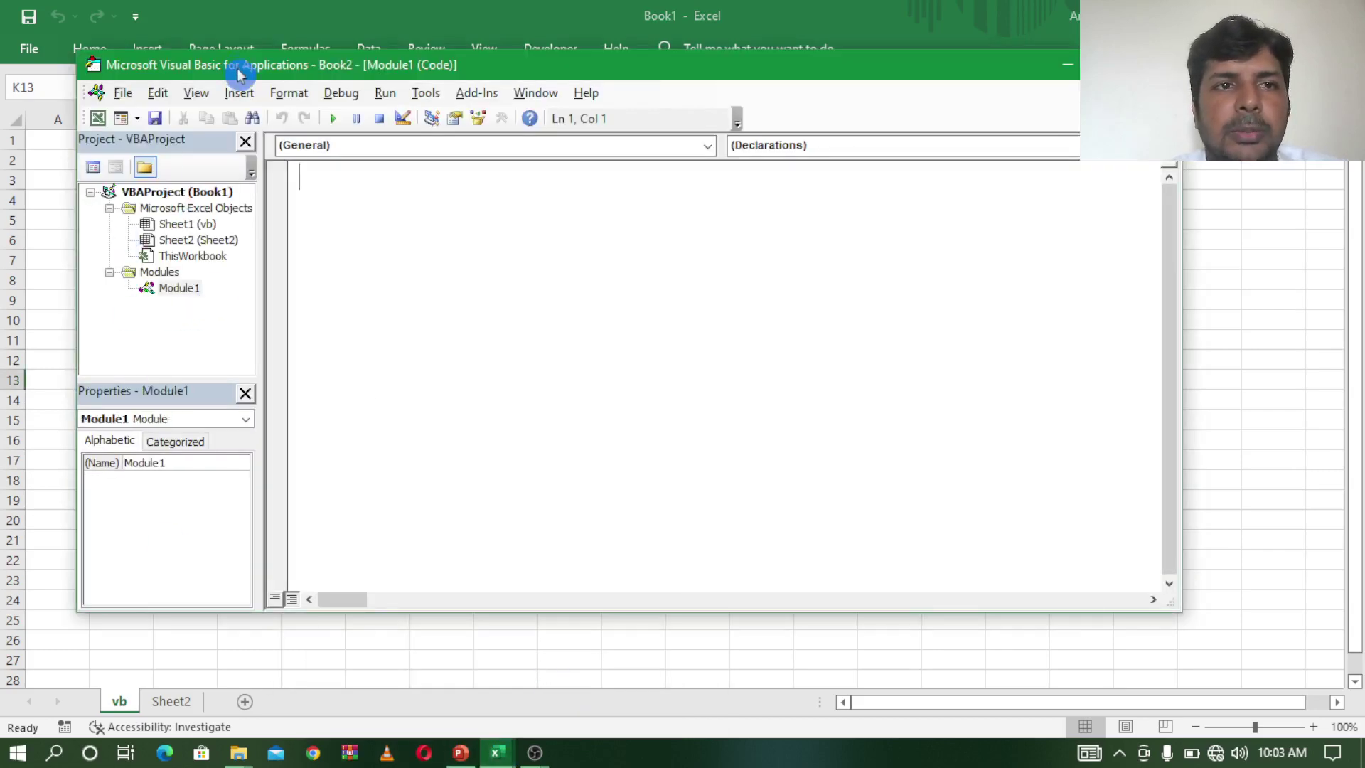
left_click_drag(239, 74, 271, 55)
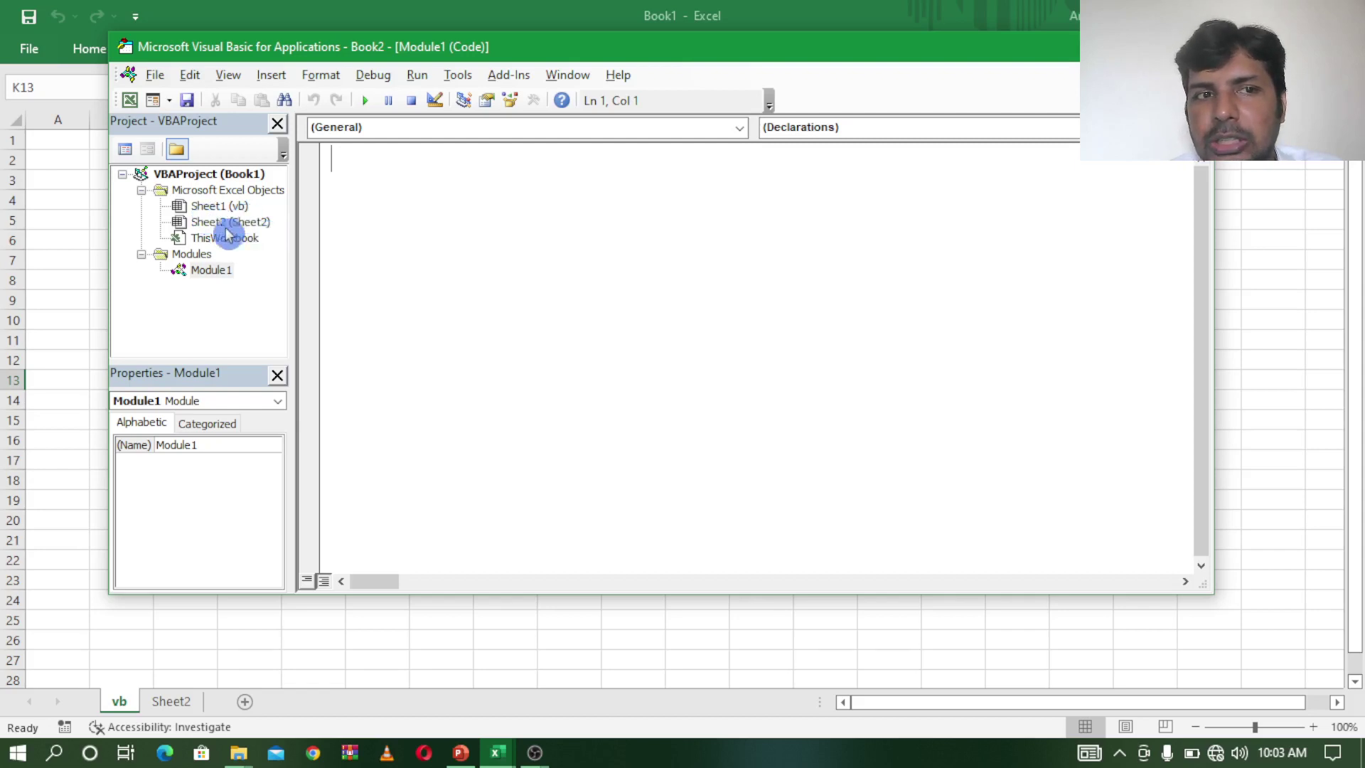
Step: Add a new worksheet after the vb sheet in Book1 and check the project tree in the Visual Basic editor
left_click(256, 667)
left_click(298, 702)
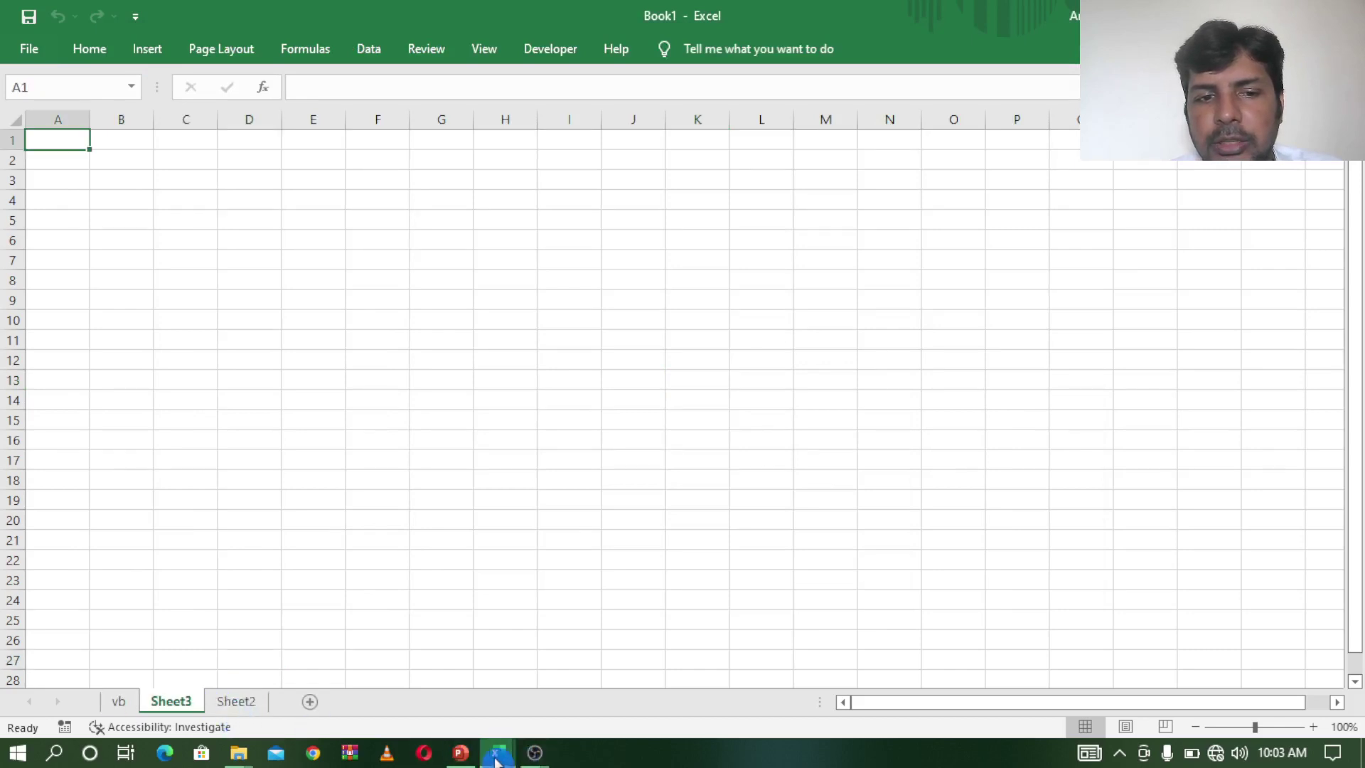
mouse_move(511, 754)
left_click(605, 668)
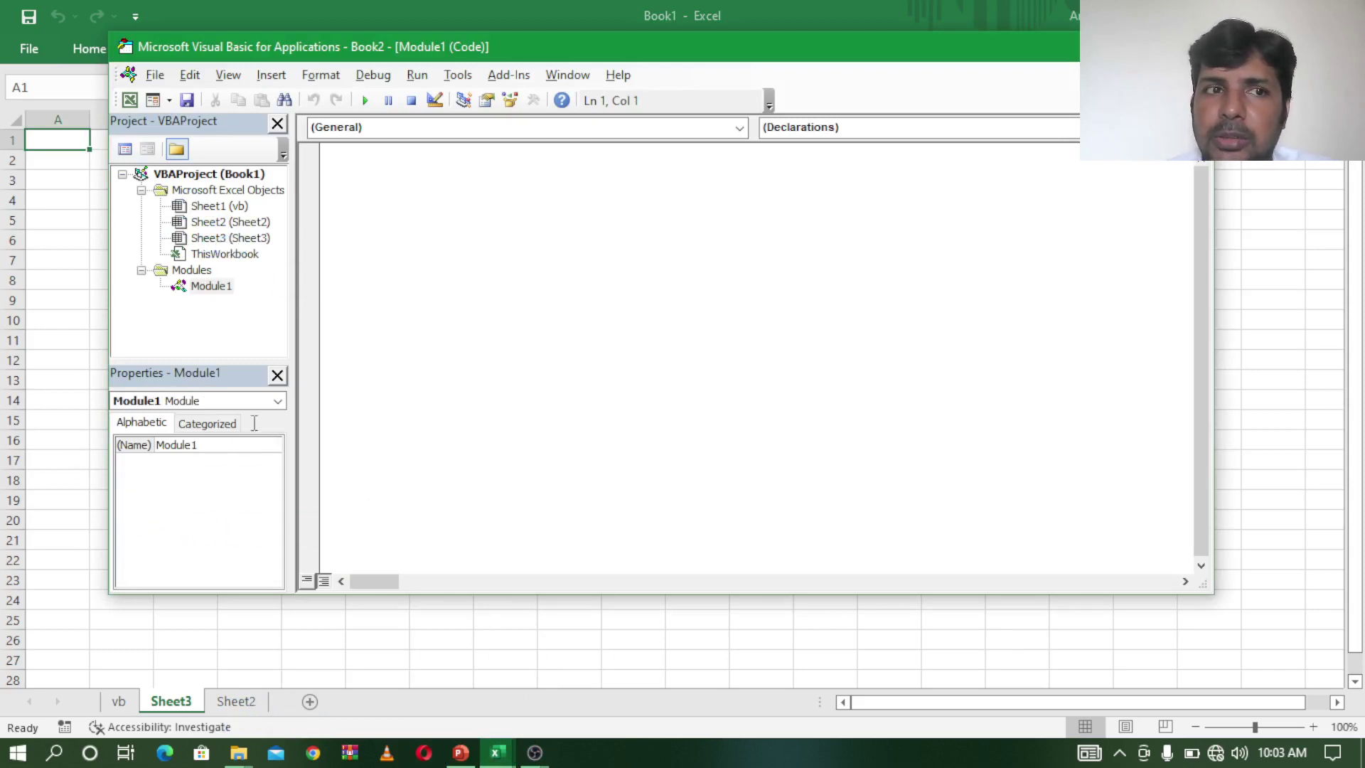
Step: Create a new blank workbook and examine both workbooks' projects in the Visual Basic editor's project tree
left_click(76, 329)
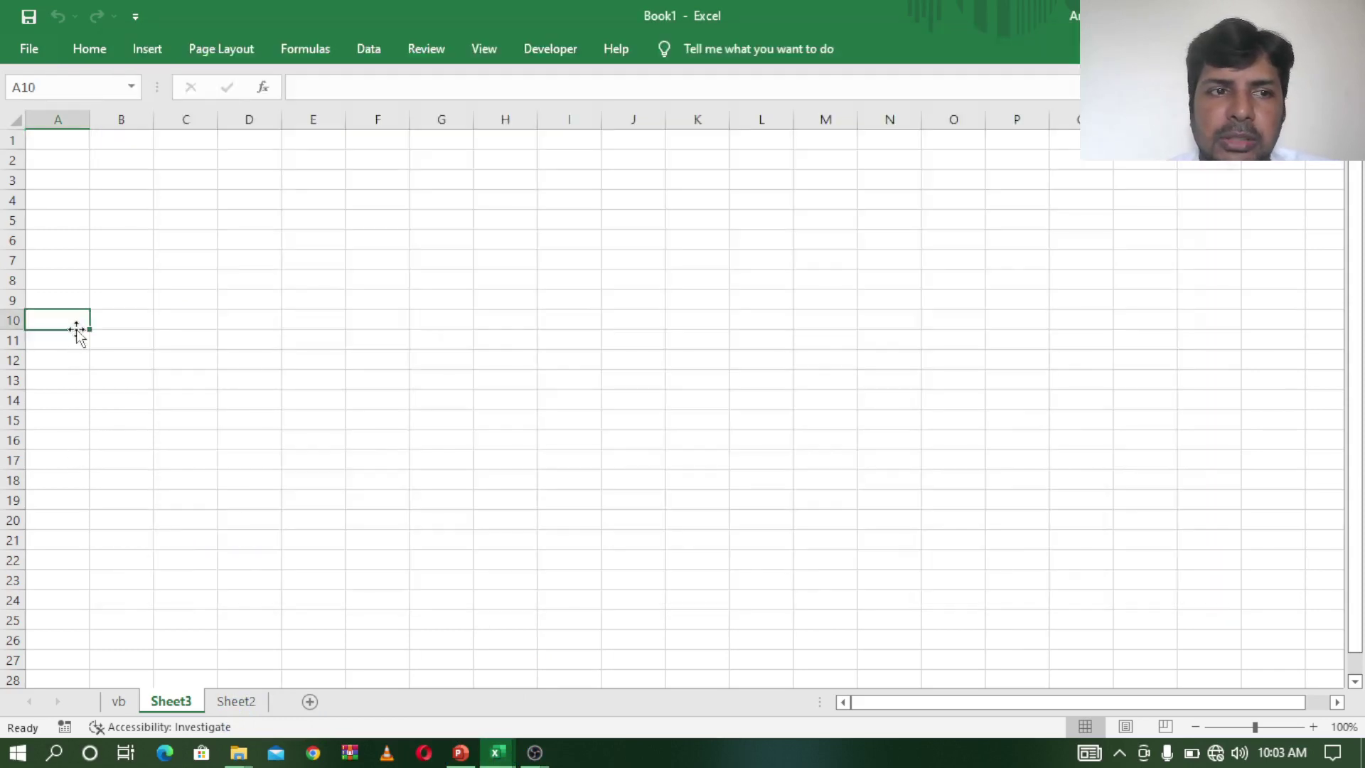
left_click(459, 403)
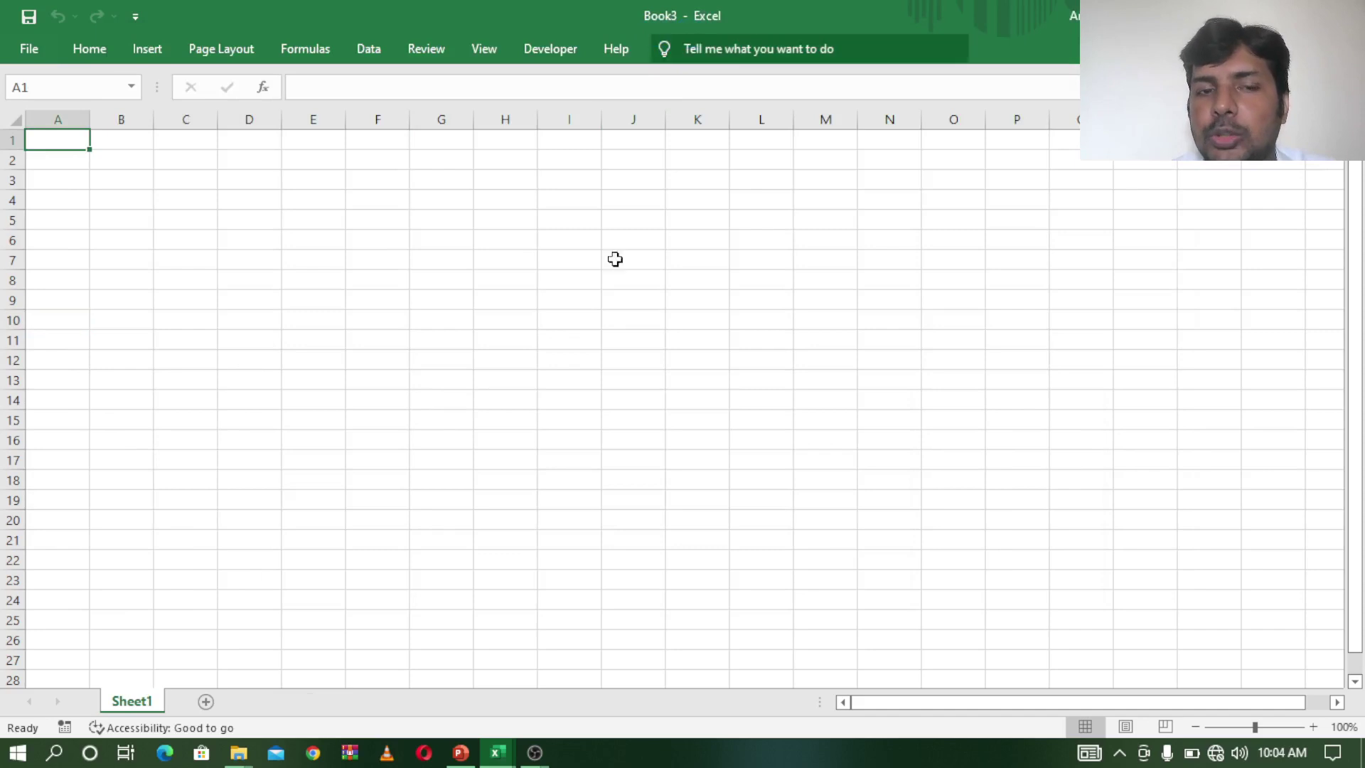
mouse_move(503, 753)
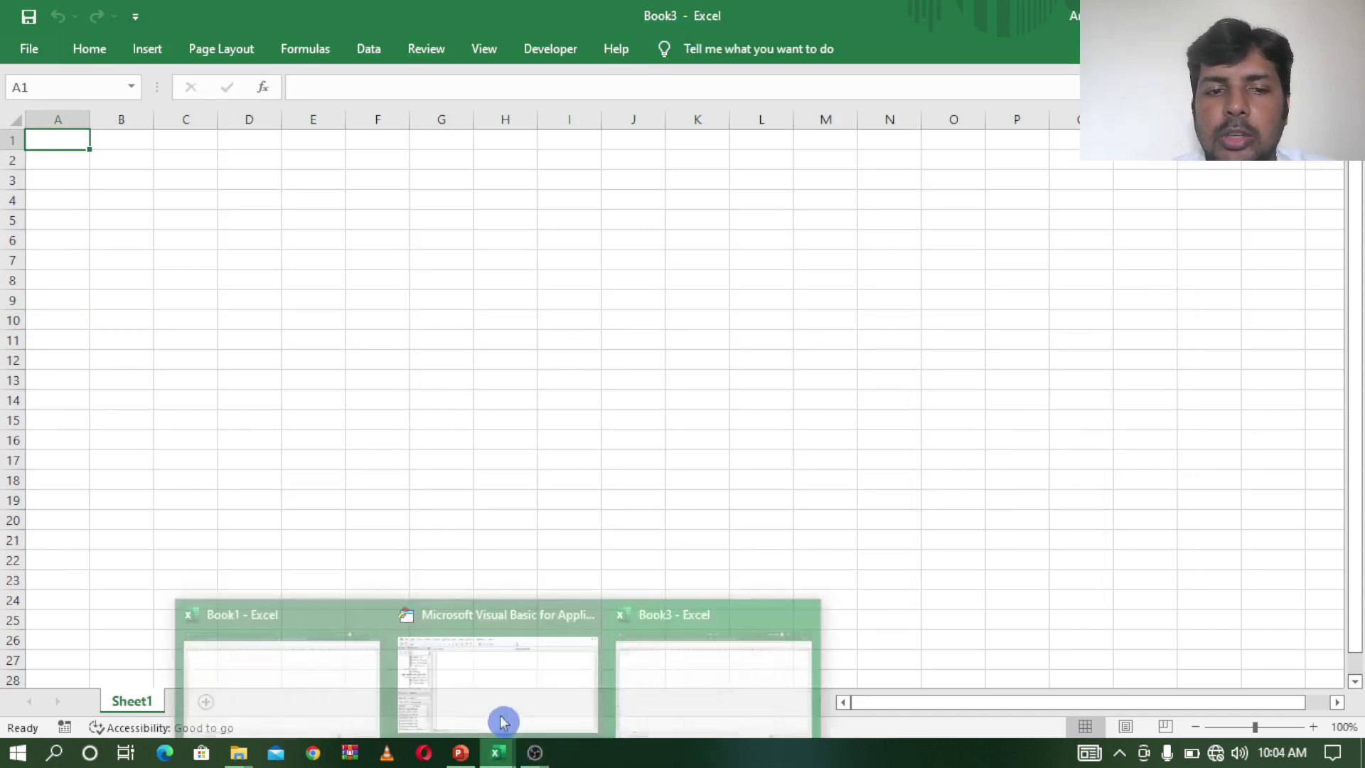
left_click(524, 647)
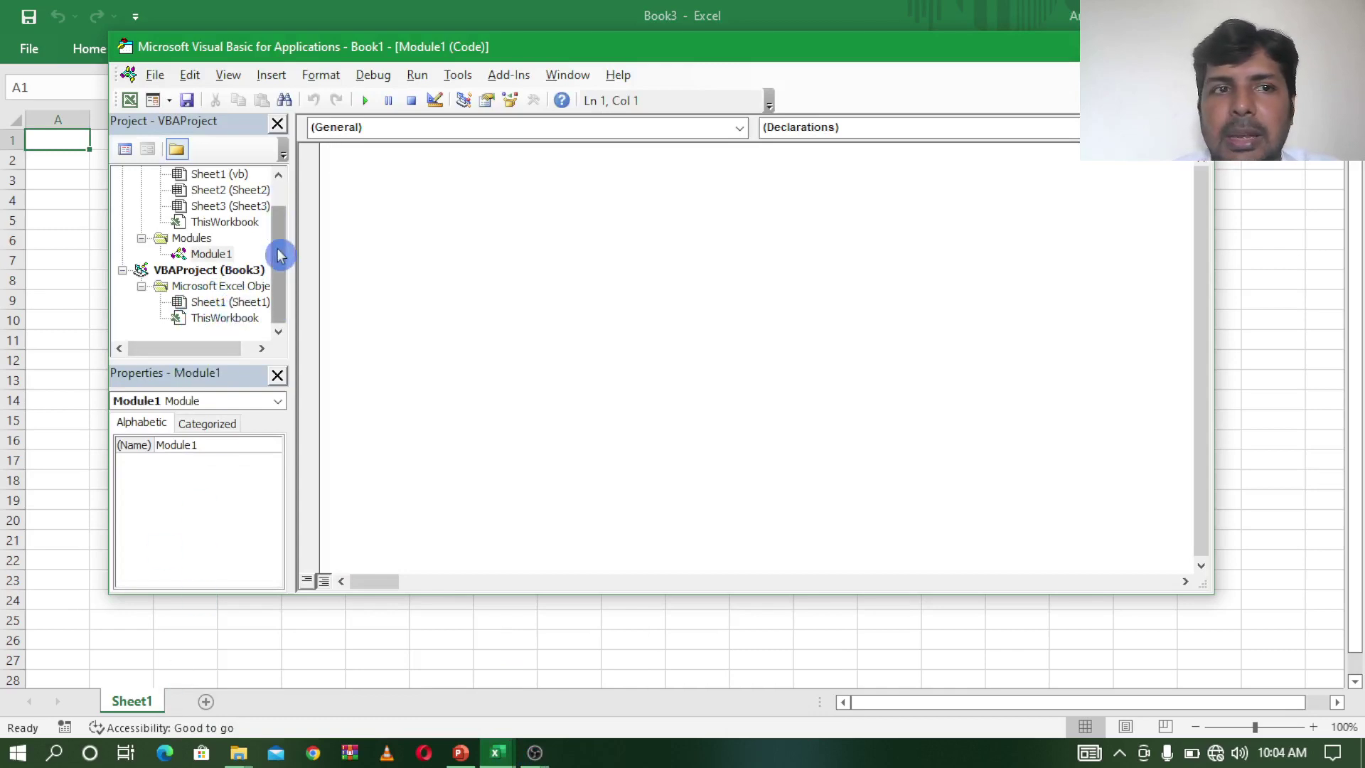
left_click_drag(280, 253, 287, 200)
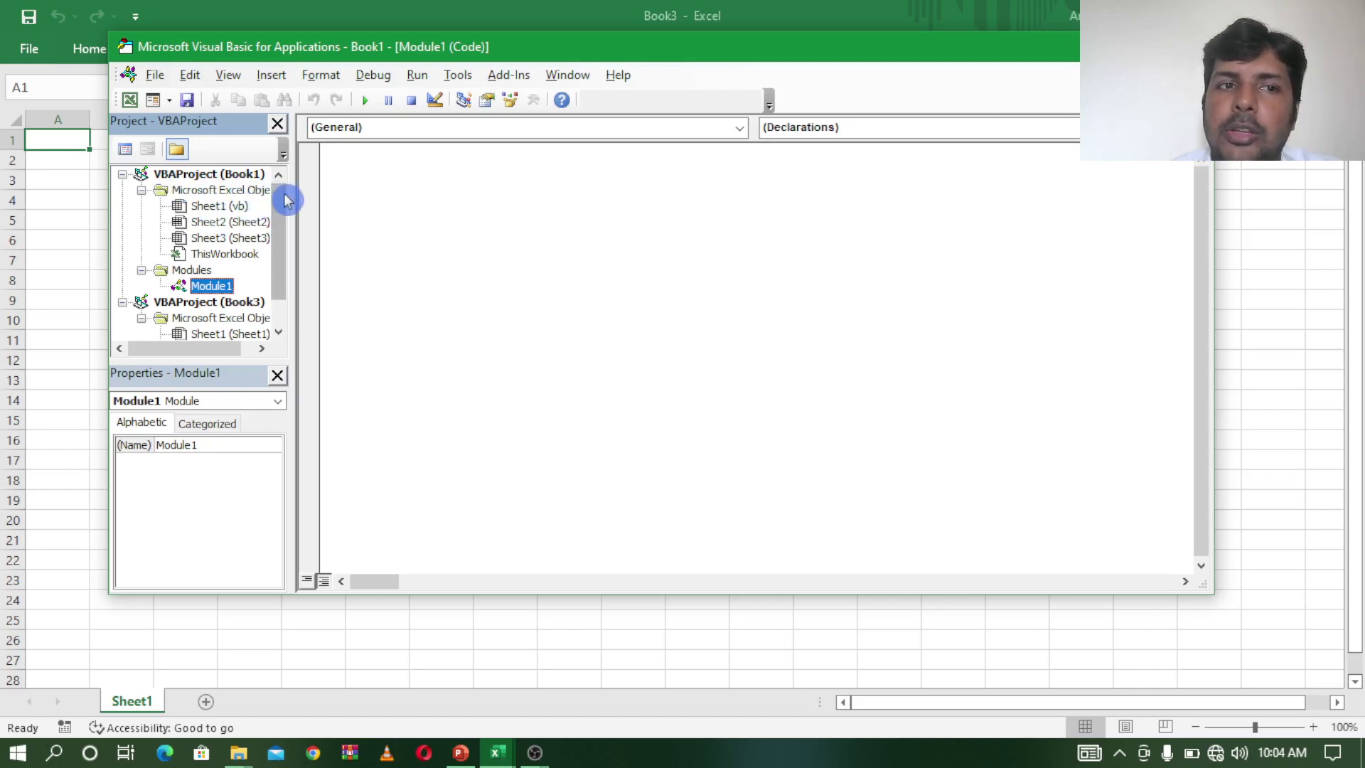
mouse_move(286, 192)
left_mouse_down()
mouse_move(284, 235)
mouse_move(281, 193)
left_mouse_up()
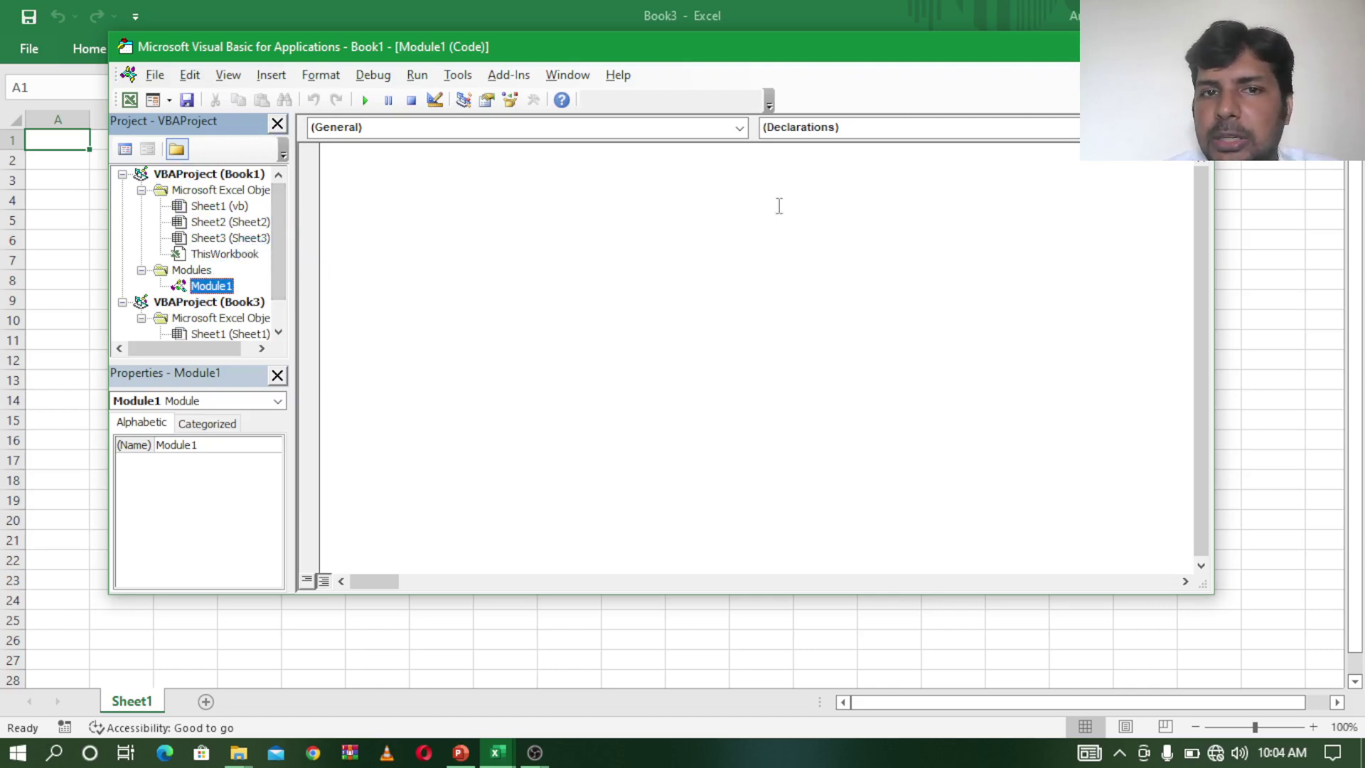
Step: Insert a second standard module into the Book1 VBA project
left_click(272, 81)
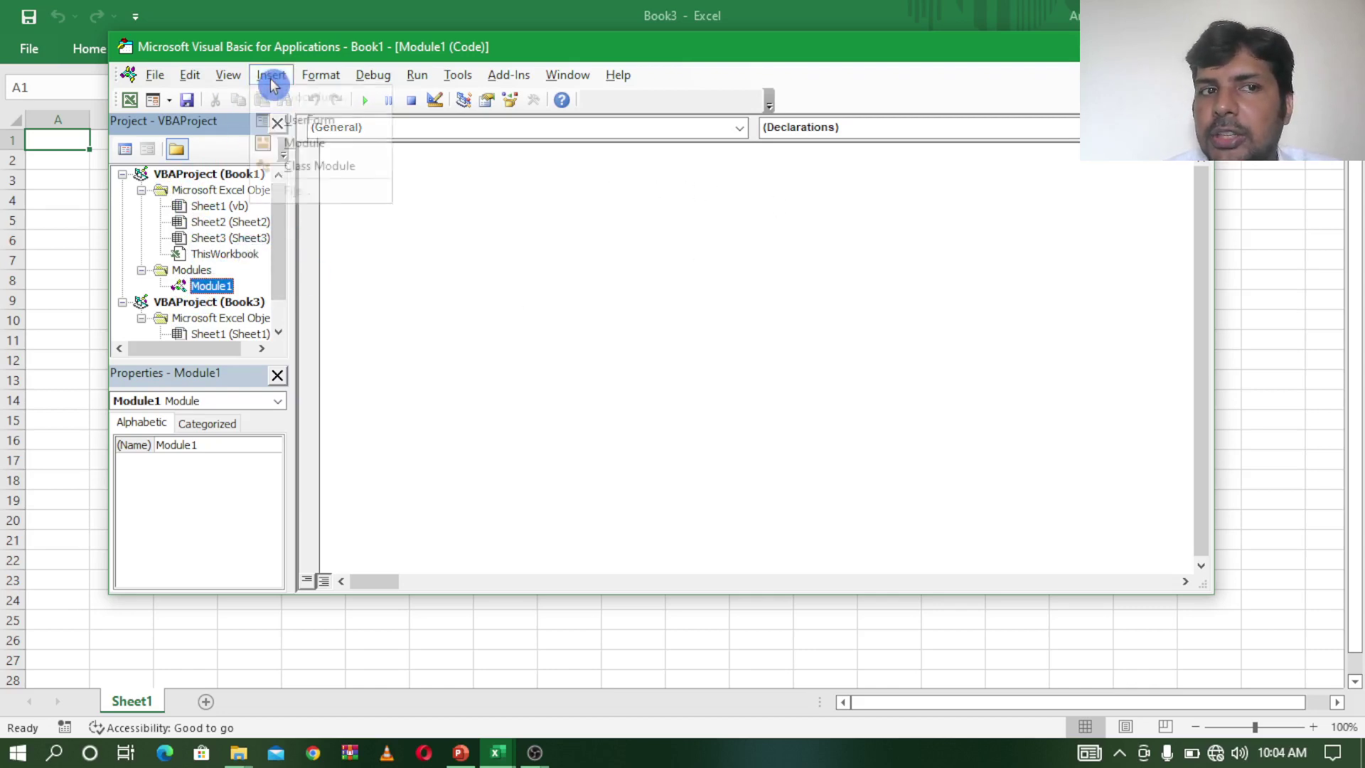
left_click(306, 143)
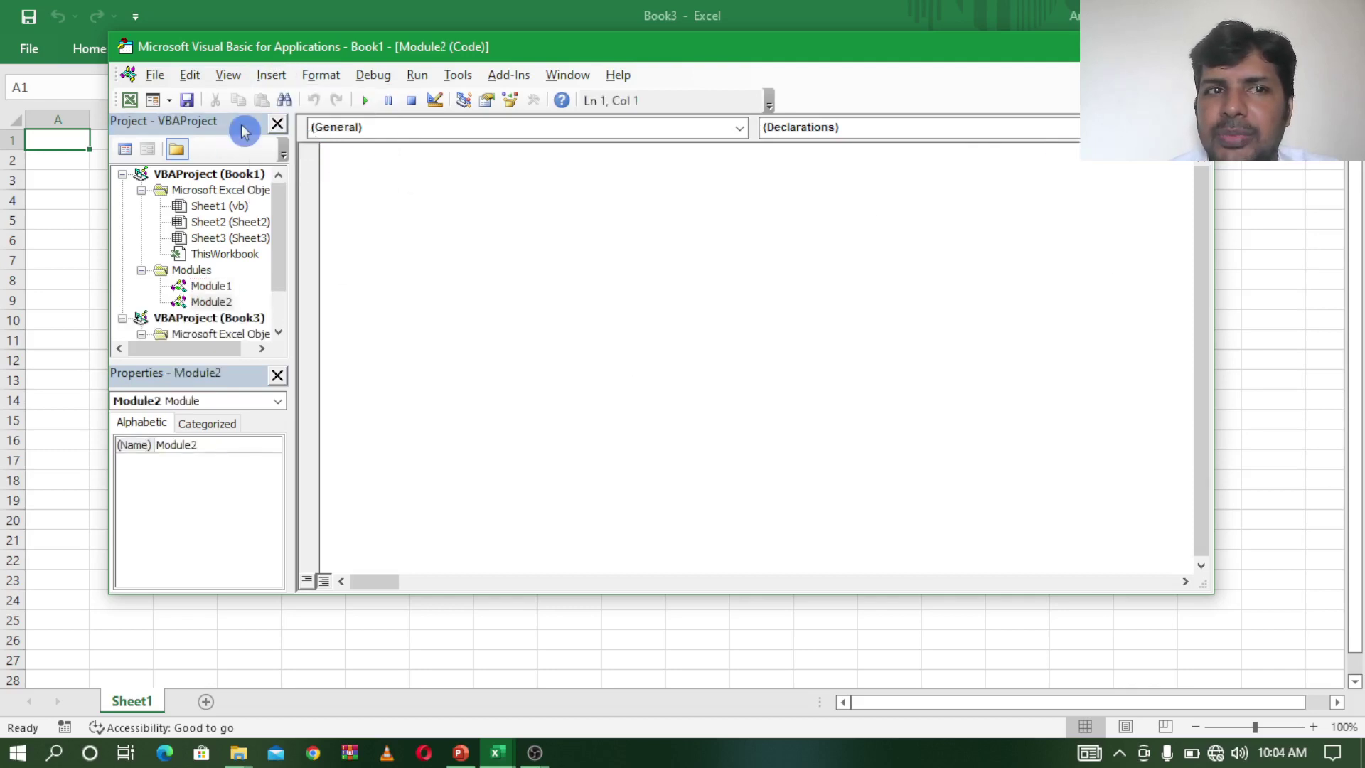
left_click(270, 83)
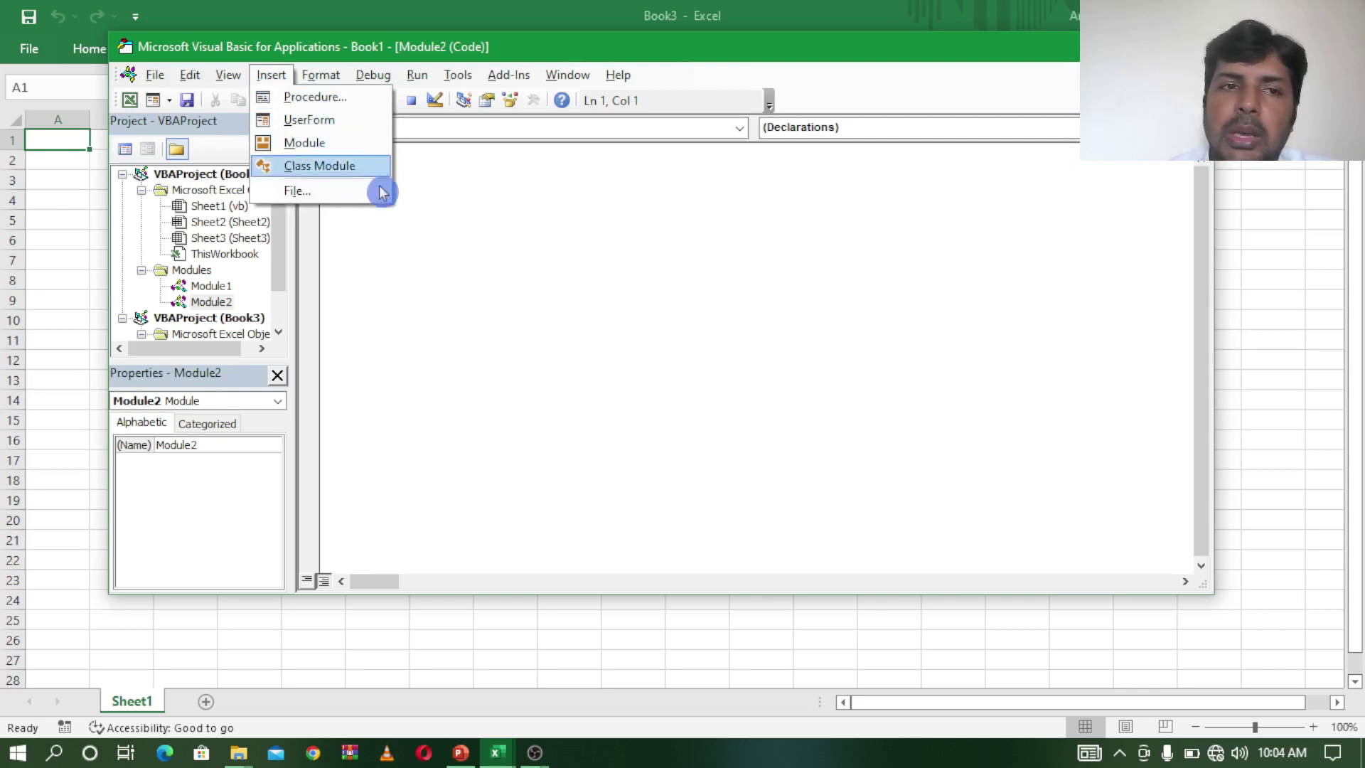
left_click(506, 292)
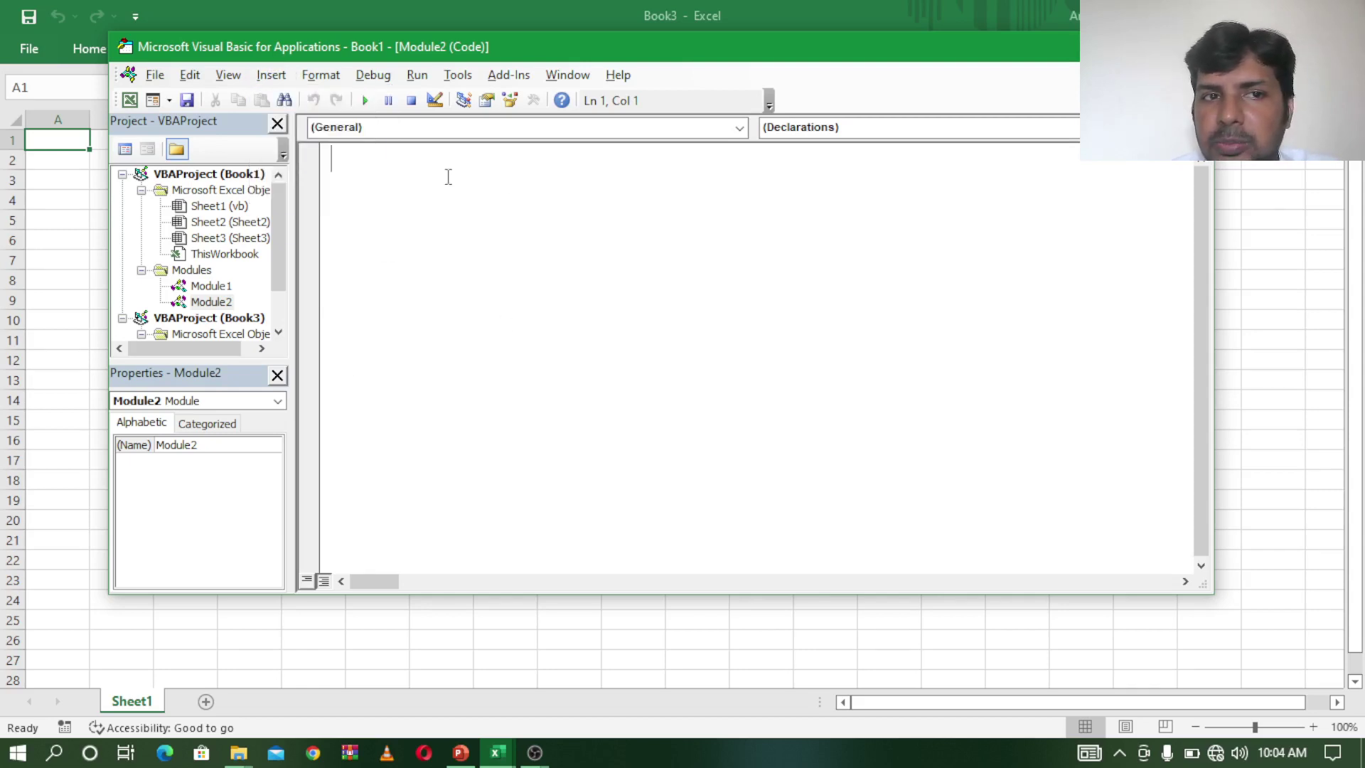
left_click(270, 74)
left_click(514, 237)
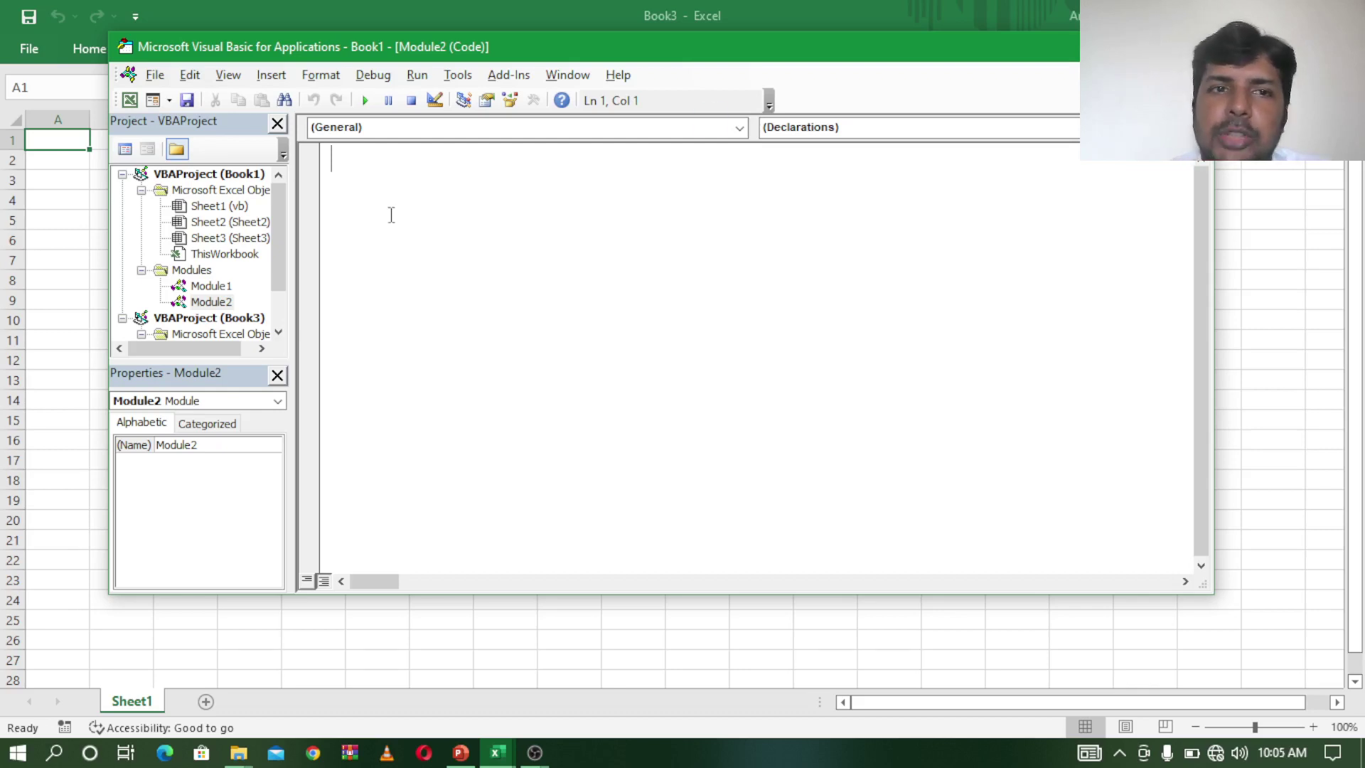
Step: Switch back and forth between the Visual Basic editor and the Book3 worksheet, finishing on the worksheet
key("alt+F11")
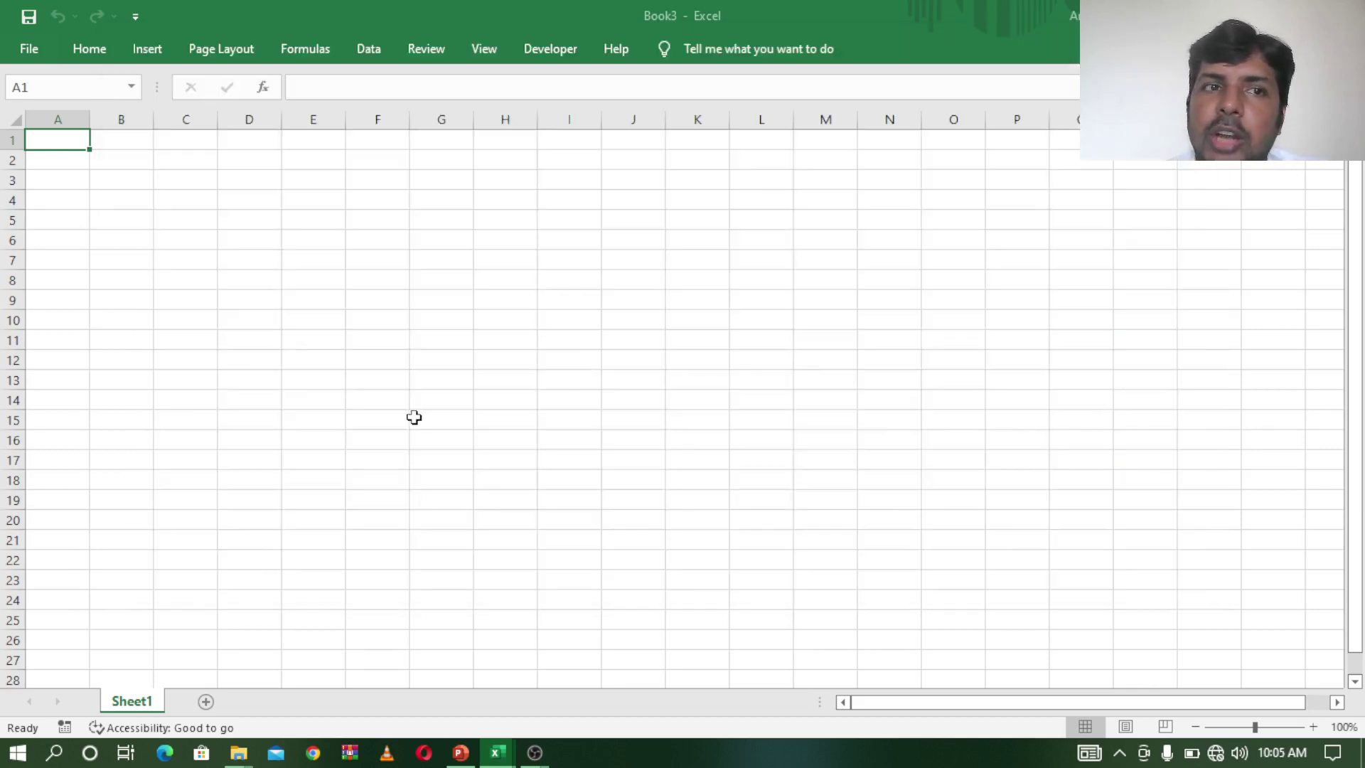
left_click(393, 337)
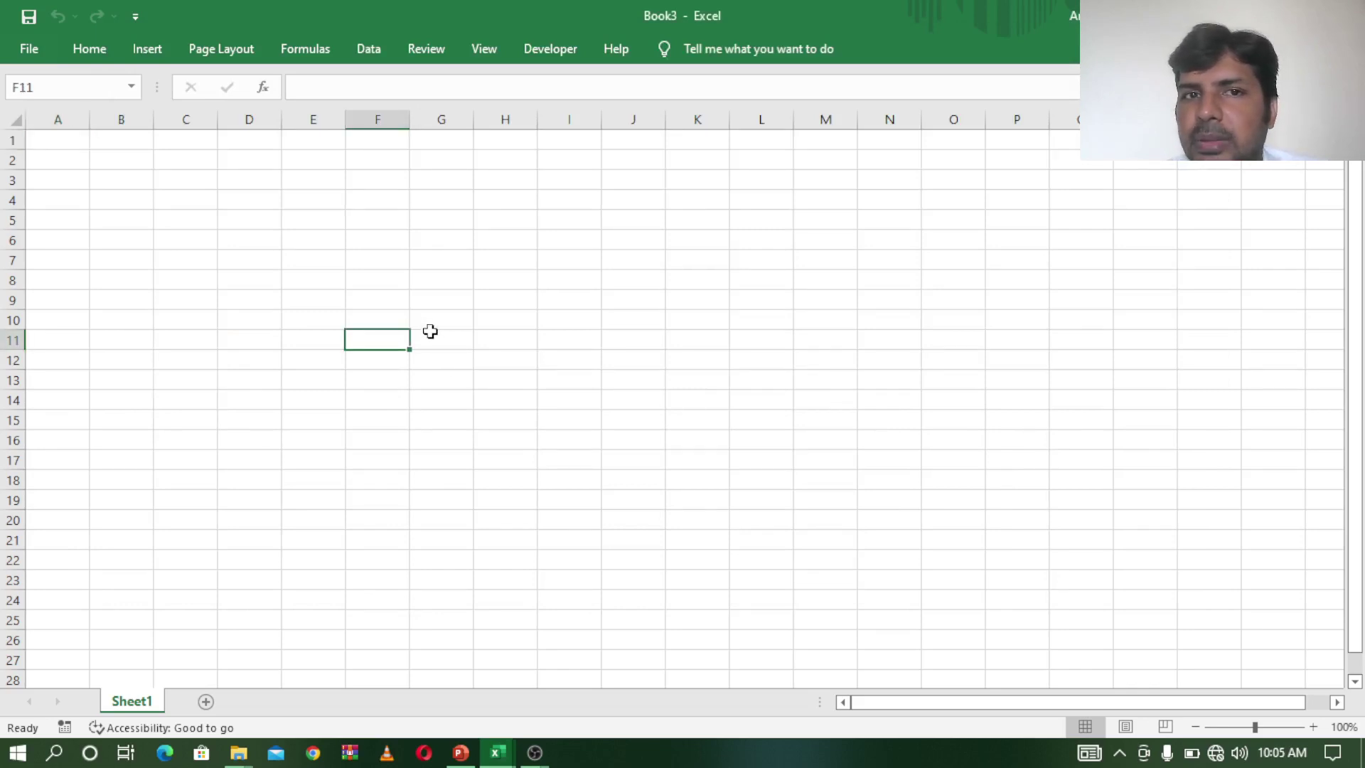
left_click(549, 49)
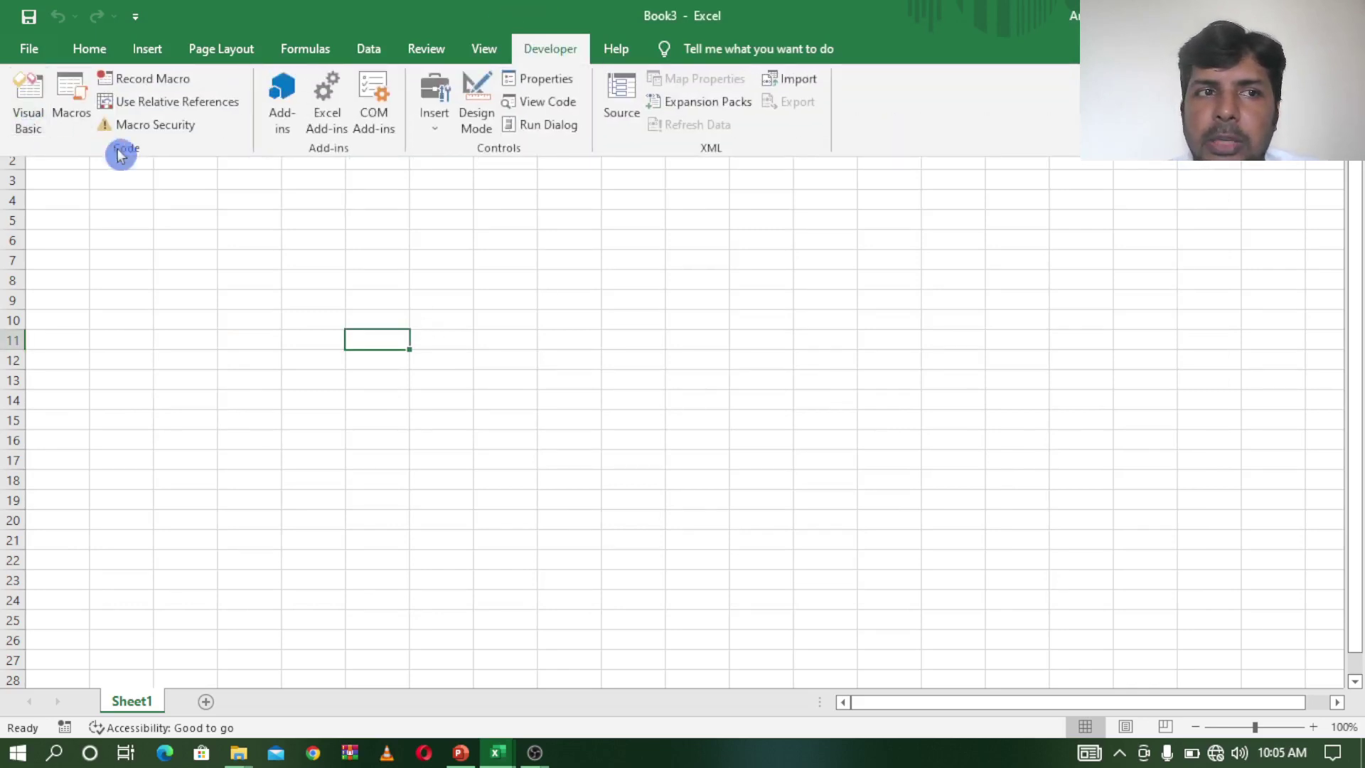
left_click(532, 367)
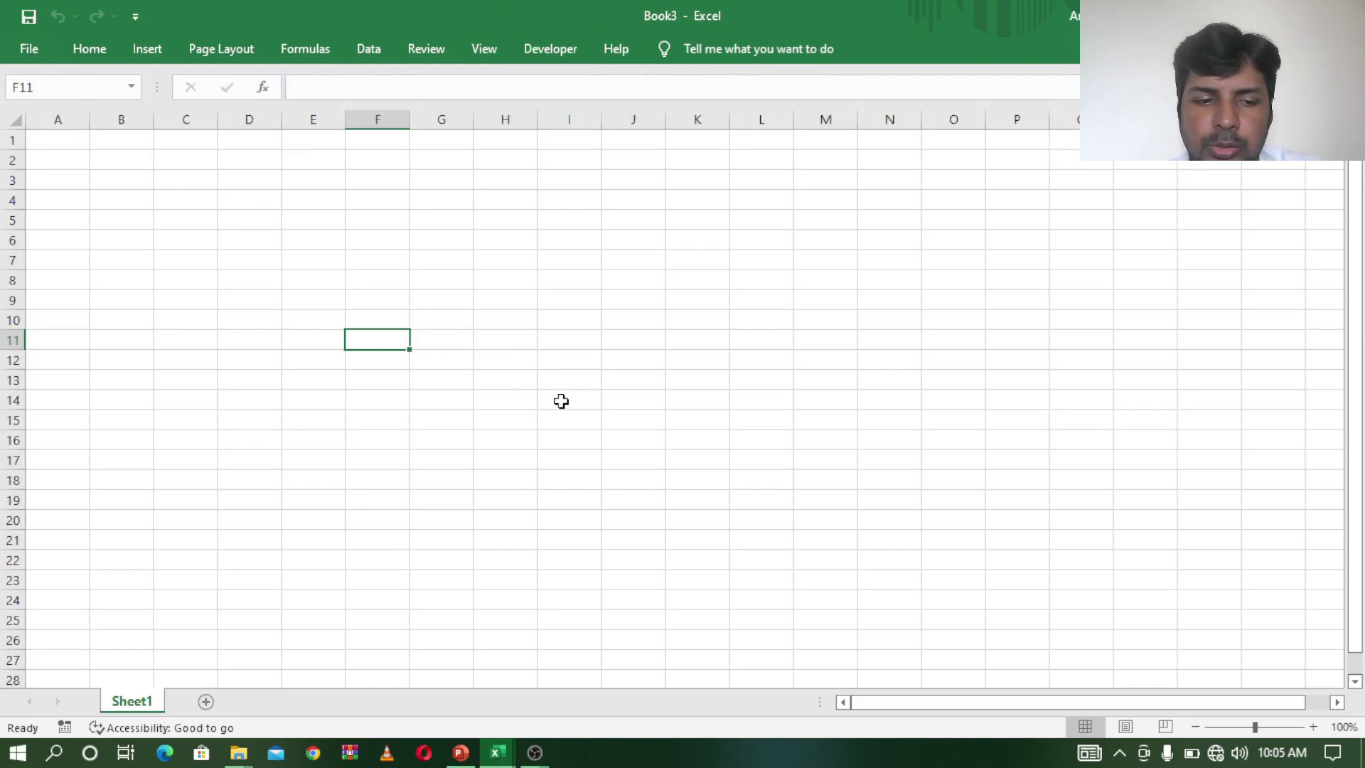
key("alt+F11")
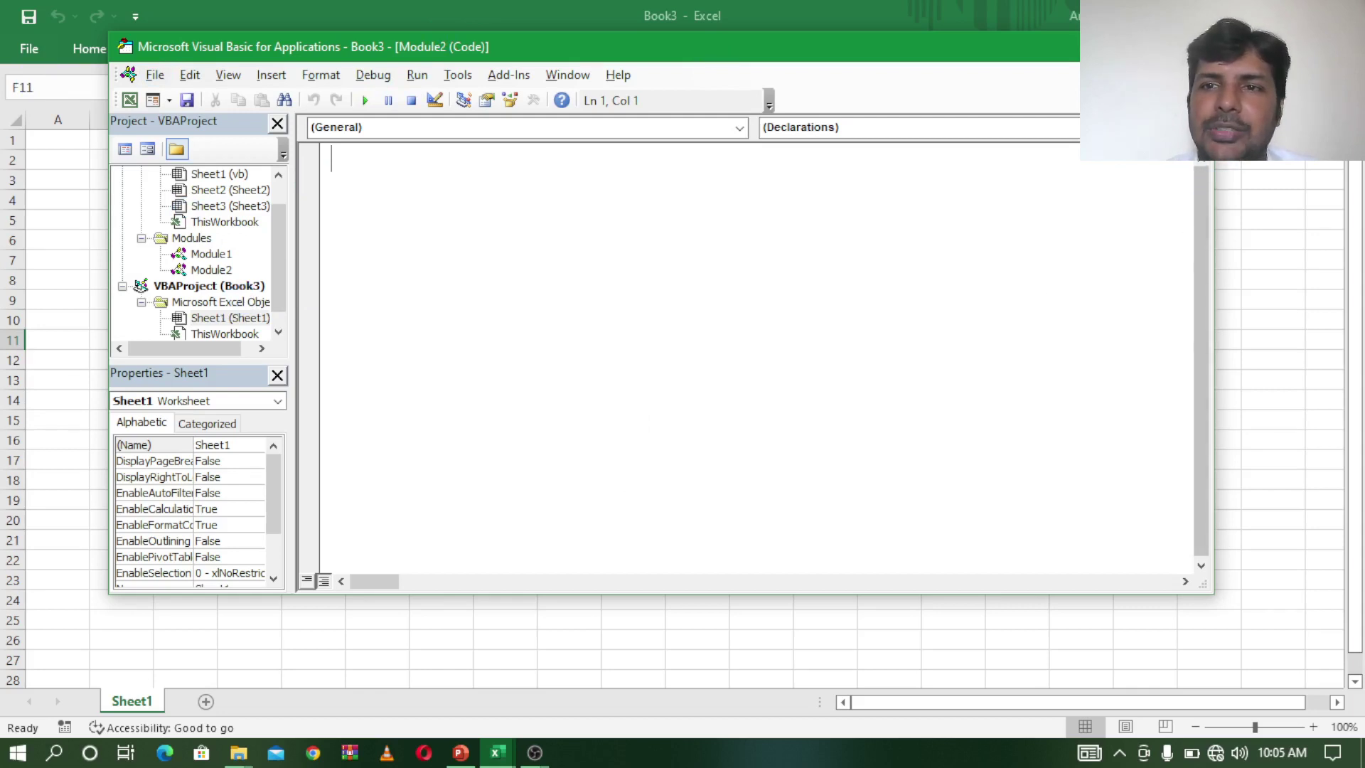
key("alt+F11")
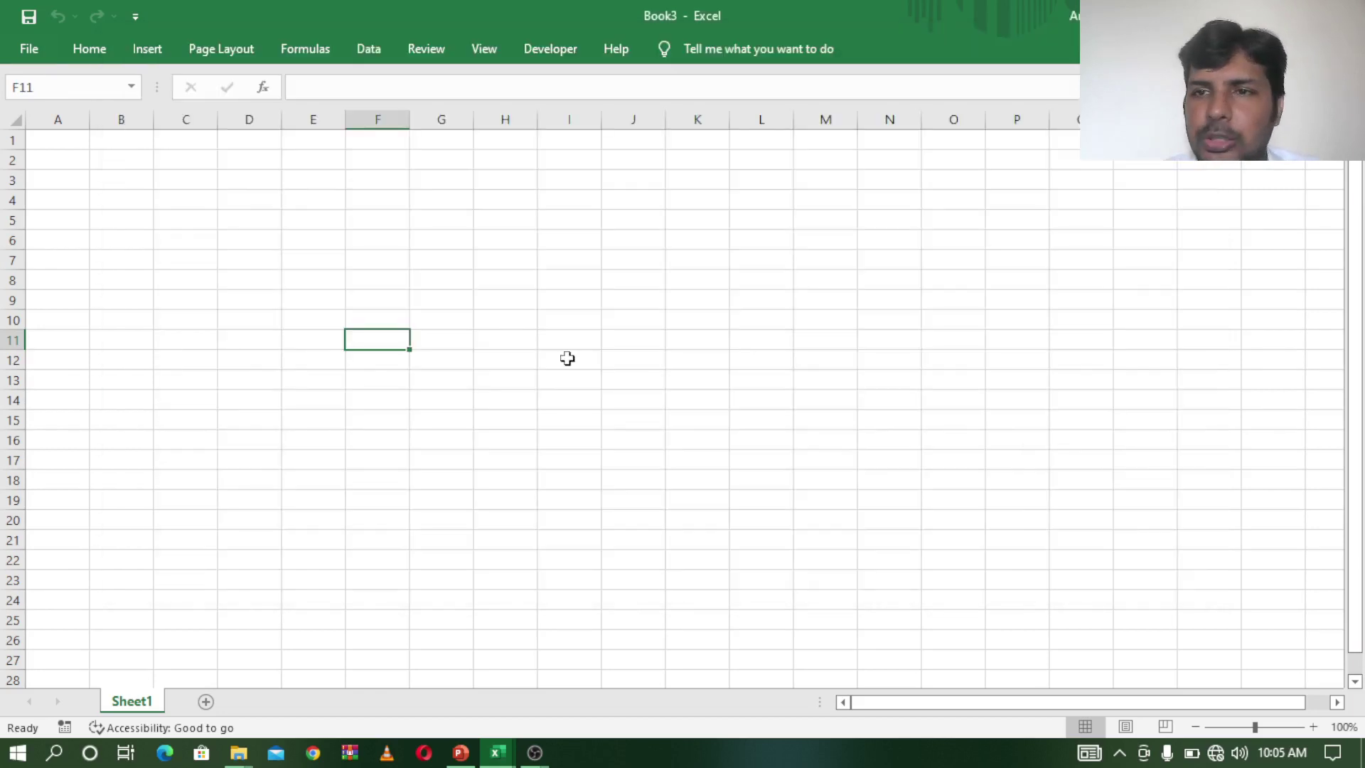